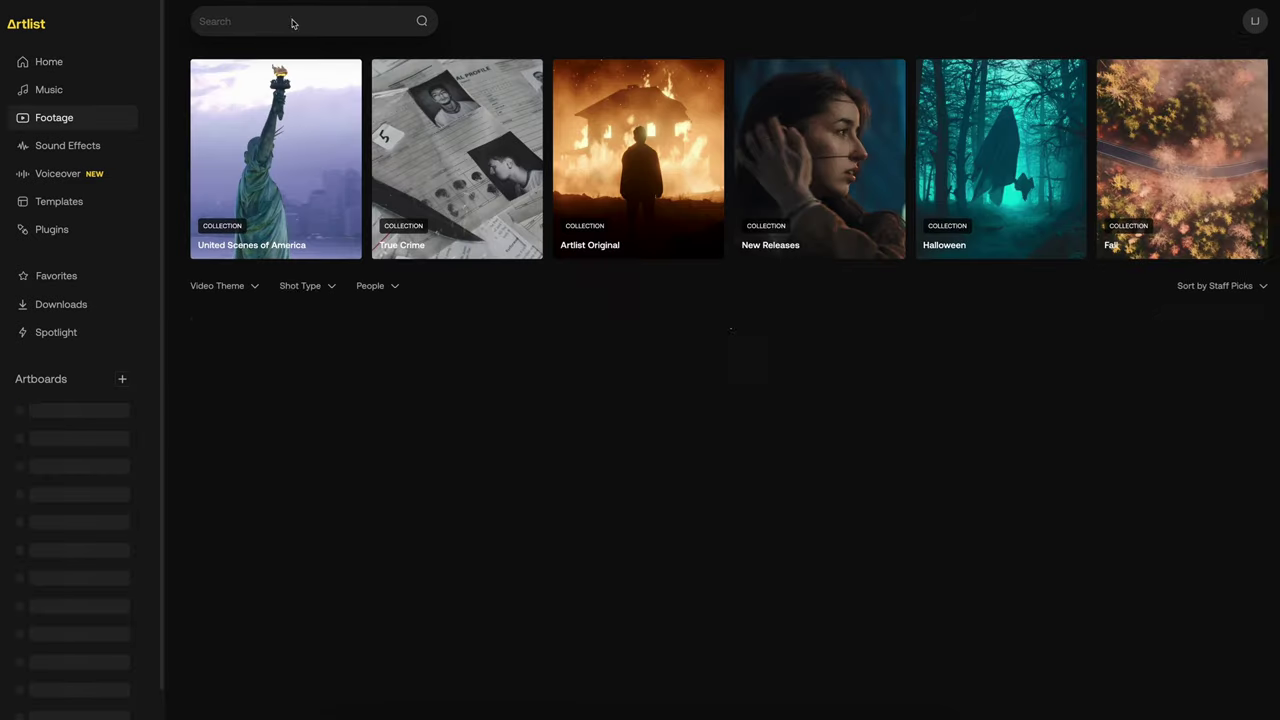
Search Artlist footage for 'dune movie' and open the clip of the couple silhouetted at sunset
left_click(289, 22)
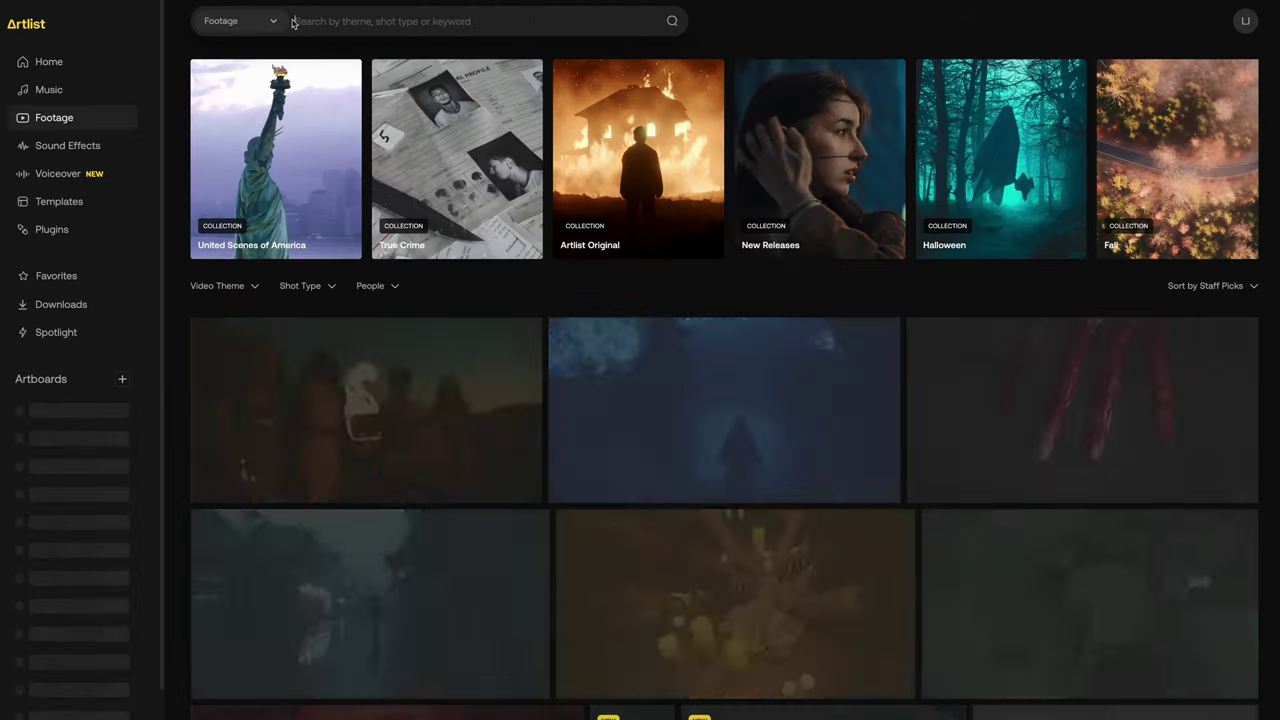
type("dune movie")
key("Return")
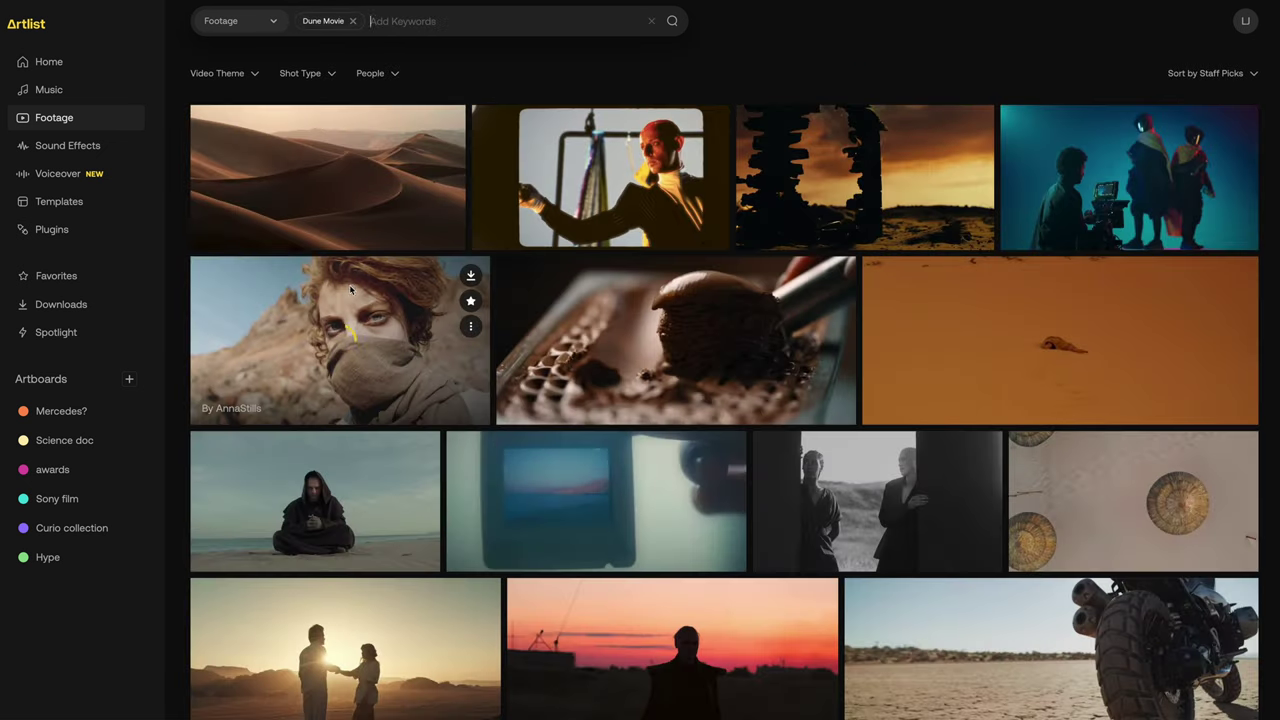
scroll(376, 409, "down", 3)
left_click(376, 409)
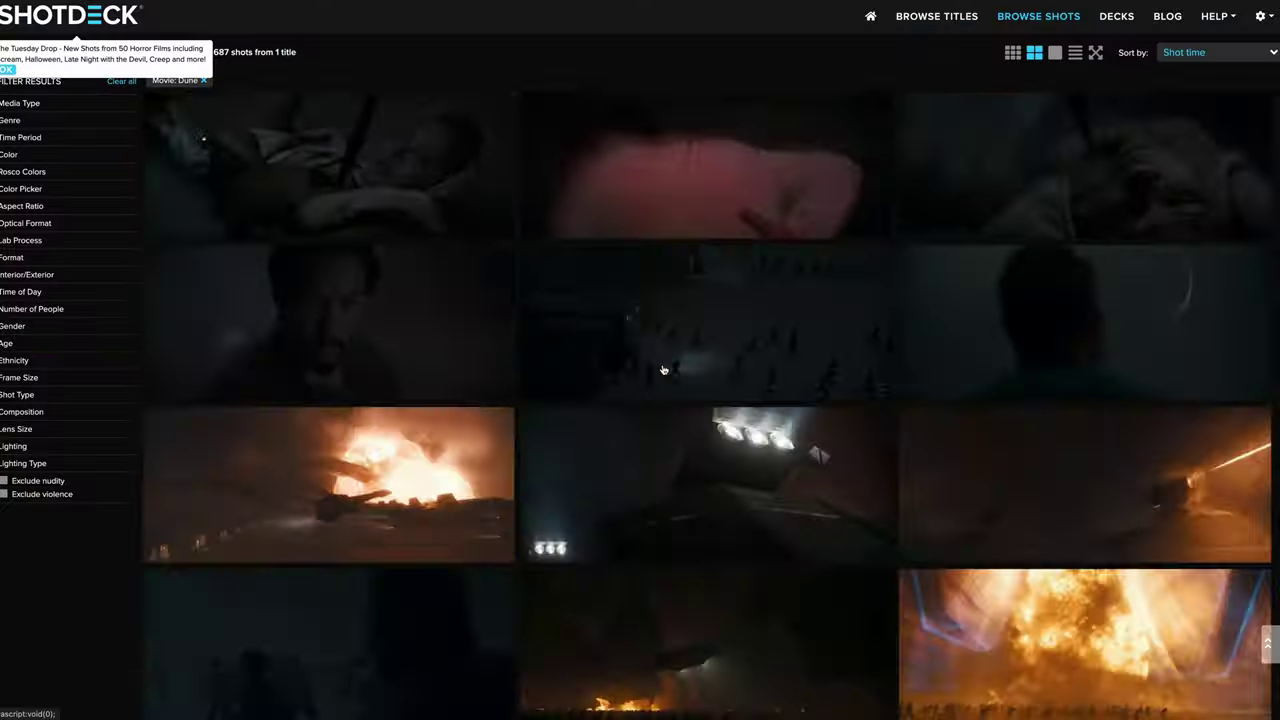
Append serial nodes 03, 04 and 05 after node 02 with Alt+S
scroll(663, 371, "down", 10)
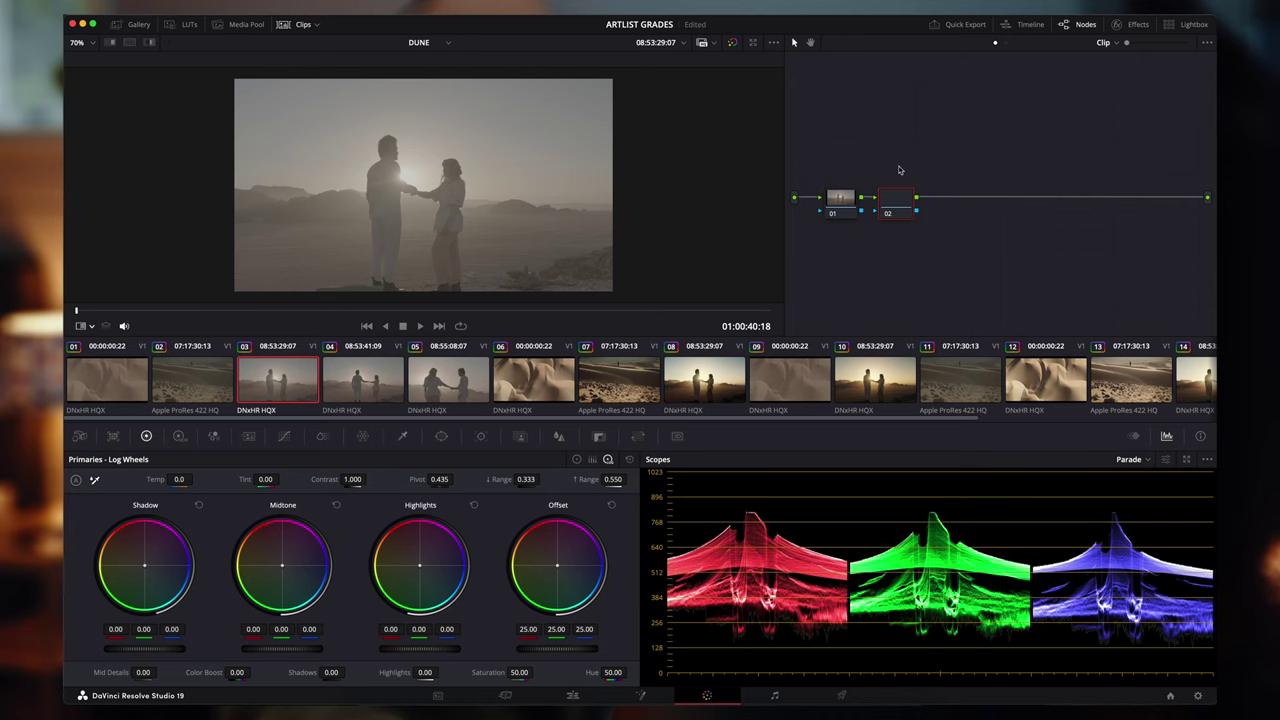
key("alt+s")
key("alt+s")
key("alt+s")
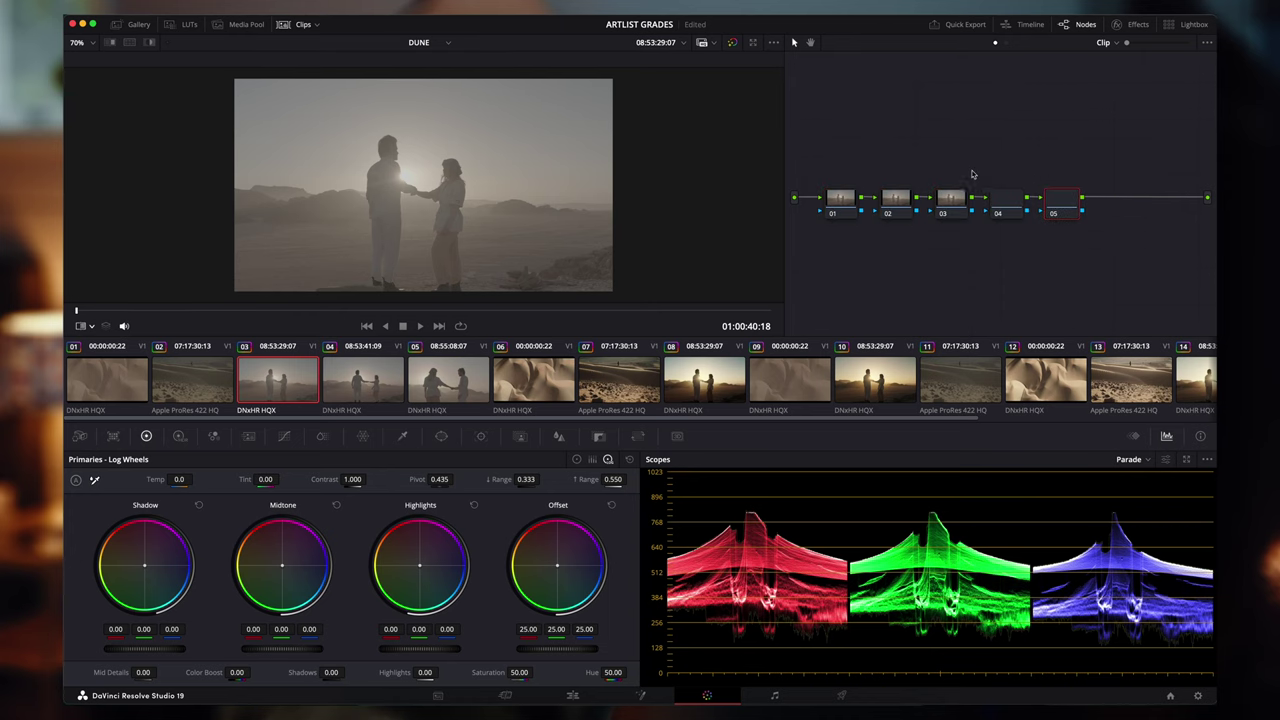
Apply the Color Space Transform effect to nodes 01 and 04
left_click(1127, 24)
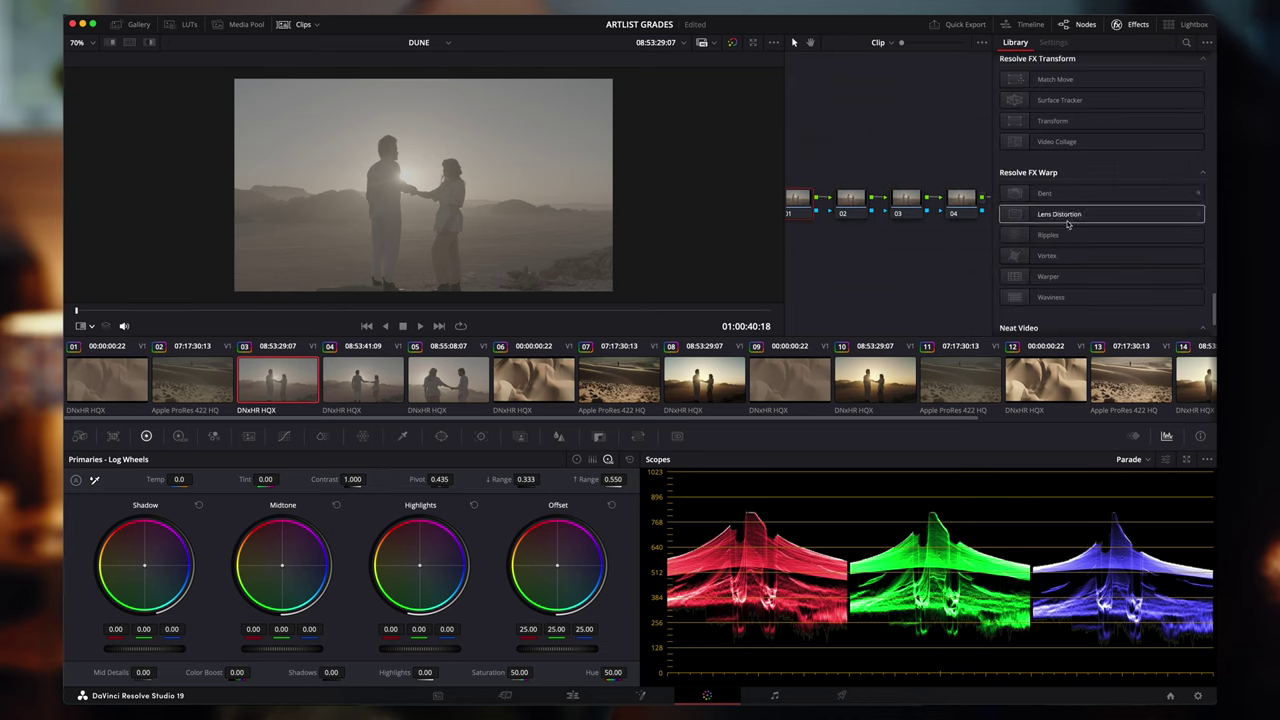
left_click_drag(1070, 319, 798, 202)
left_click(947, 193)
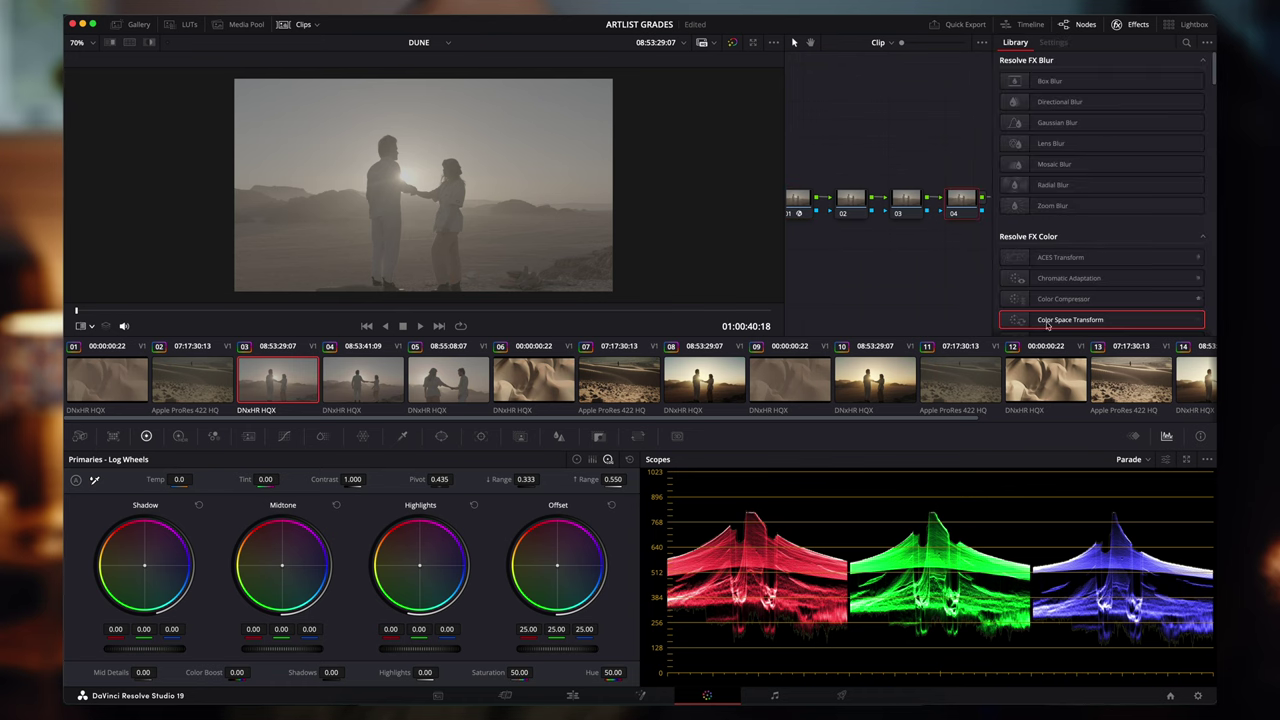
left_click_drag(1051, 327, 961, 200)
Set the transform's output color space to Rec.709
left_click(798, 200)
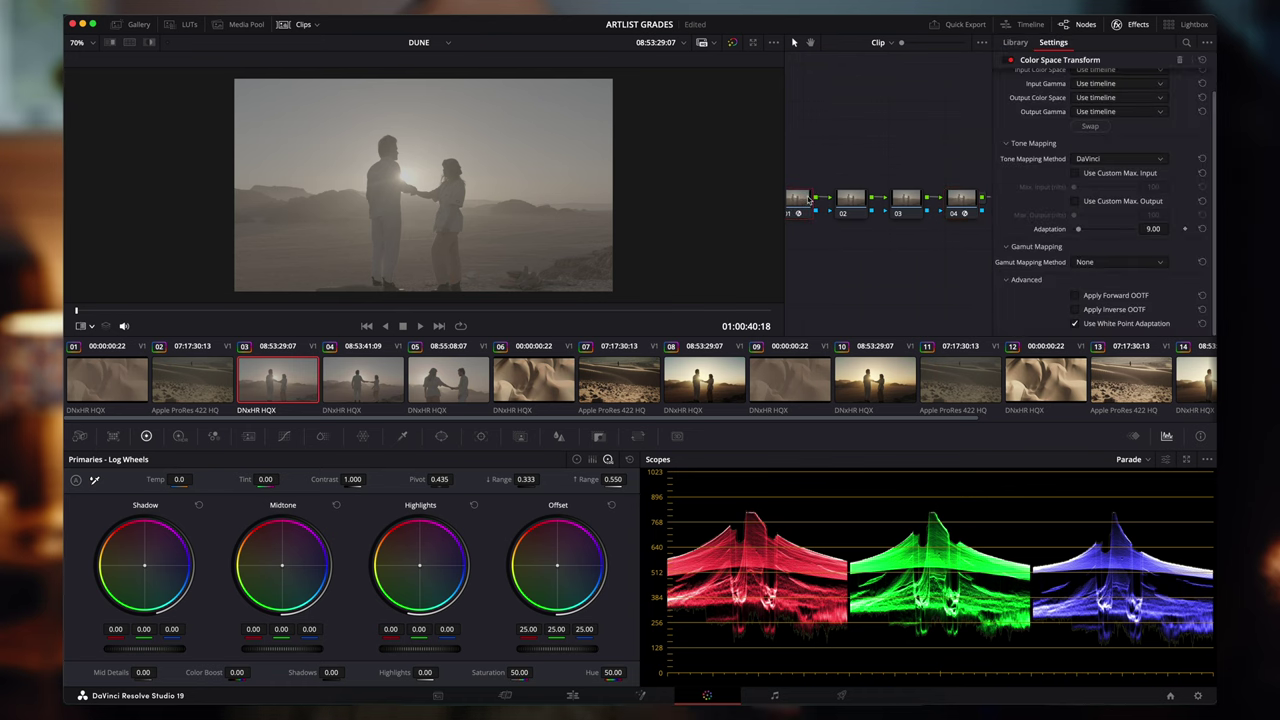
scroll(1110, 105, "up", 2)
left_click(1105, 93)
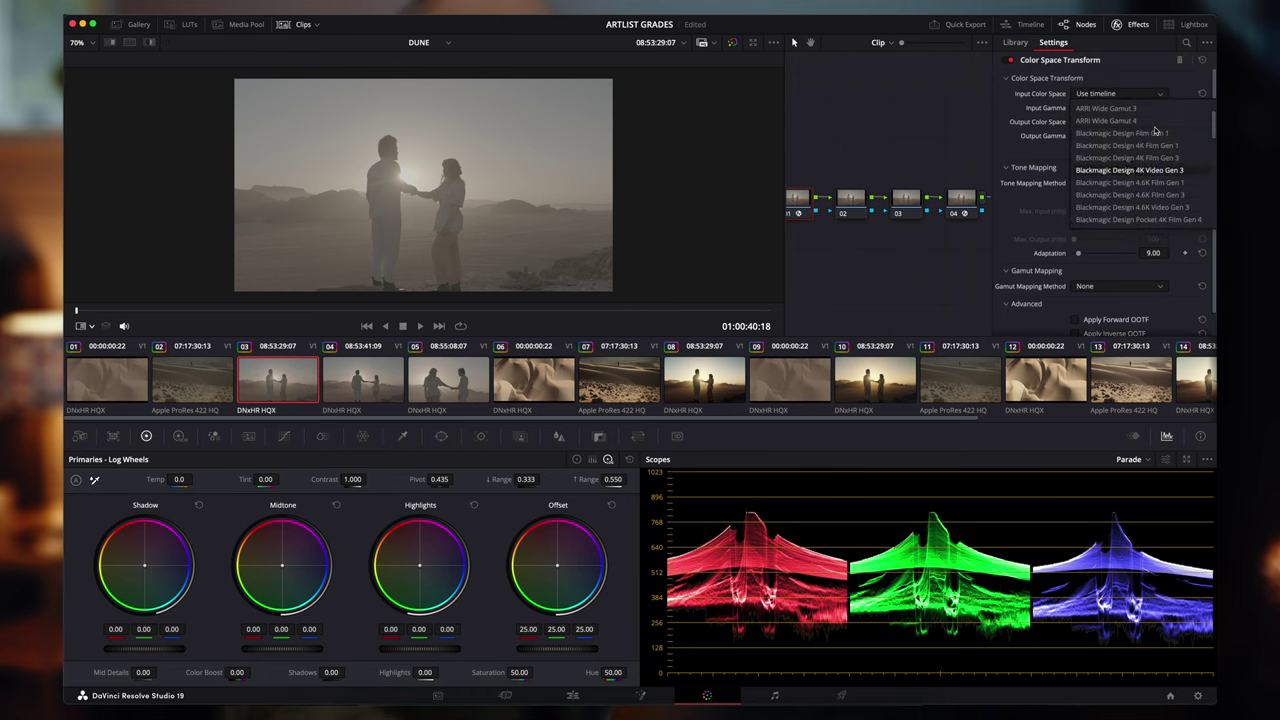
left_click(1129, 145)
left_click(1118, 121)
left_click(1110, 186)
left_click(1118, 135)
left_click(1120, 200)
Set input to DaVinci Wide Gamut with DaVinci Intermediate gamma, then wipe against the Dune still
left_click(1116, 93)
left_click(1105, 166)
left_click(1118, 107)
left_click(1110, 200)
left_click(1118, 135)
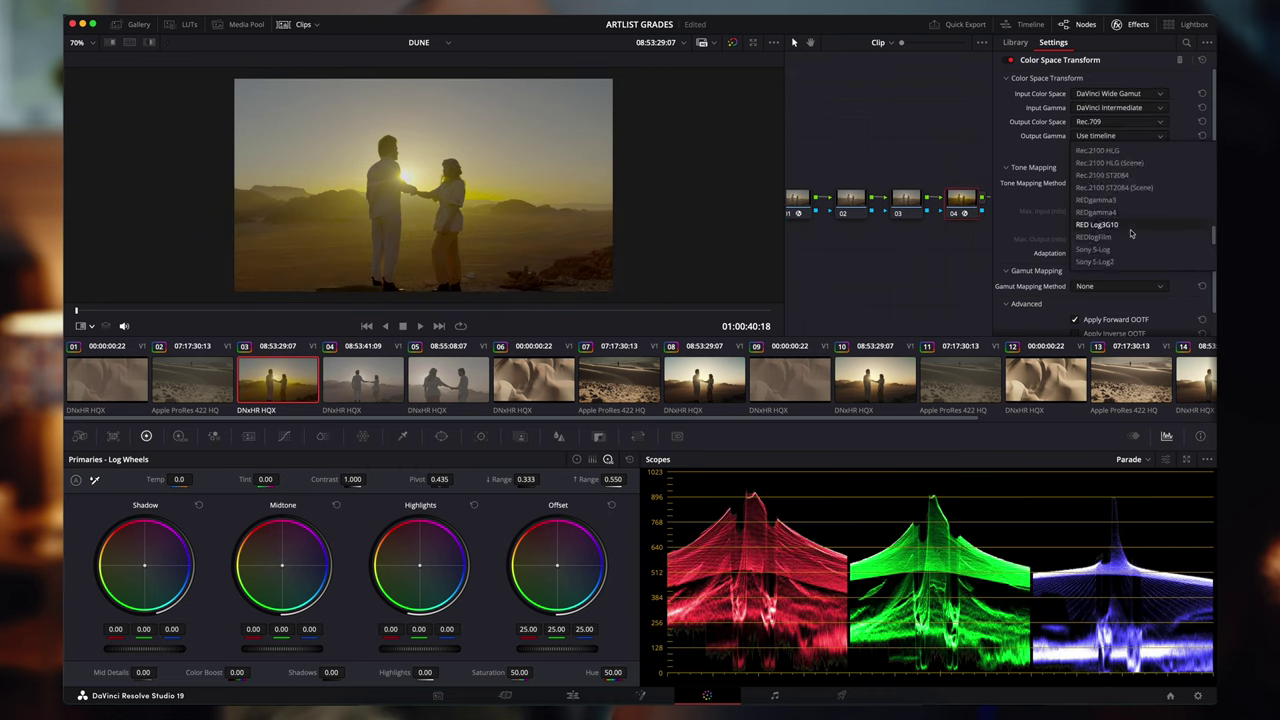
left_click(1105, 186)
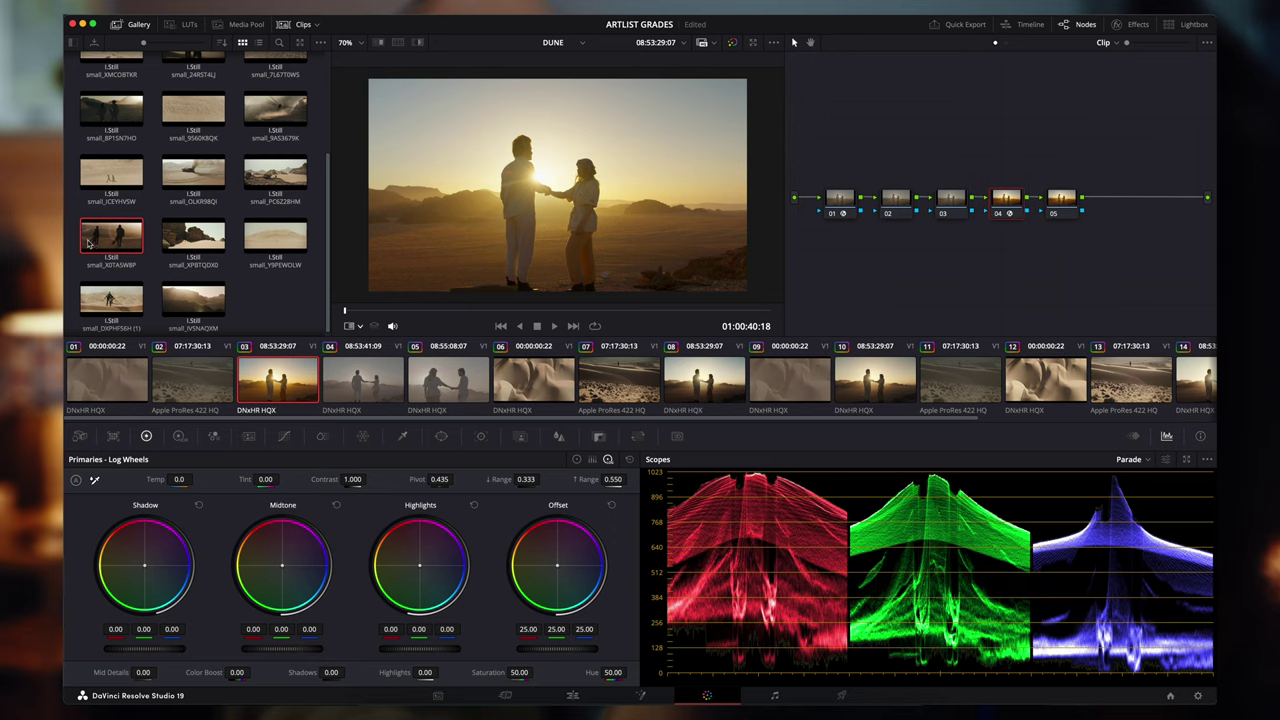
double_click(88, 242)
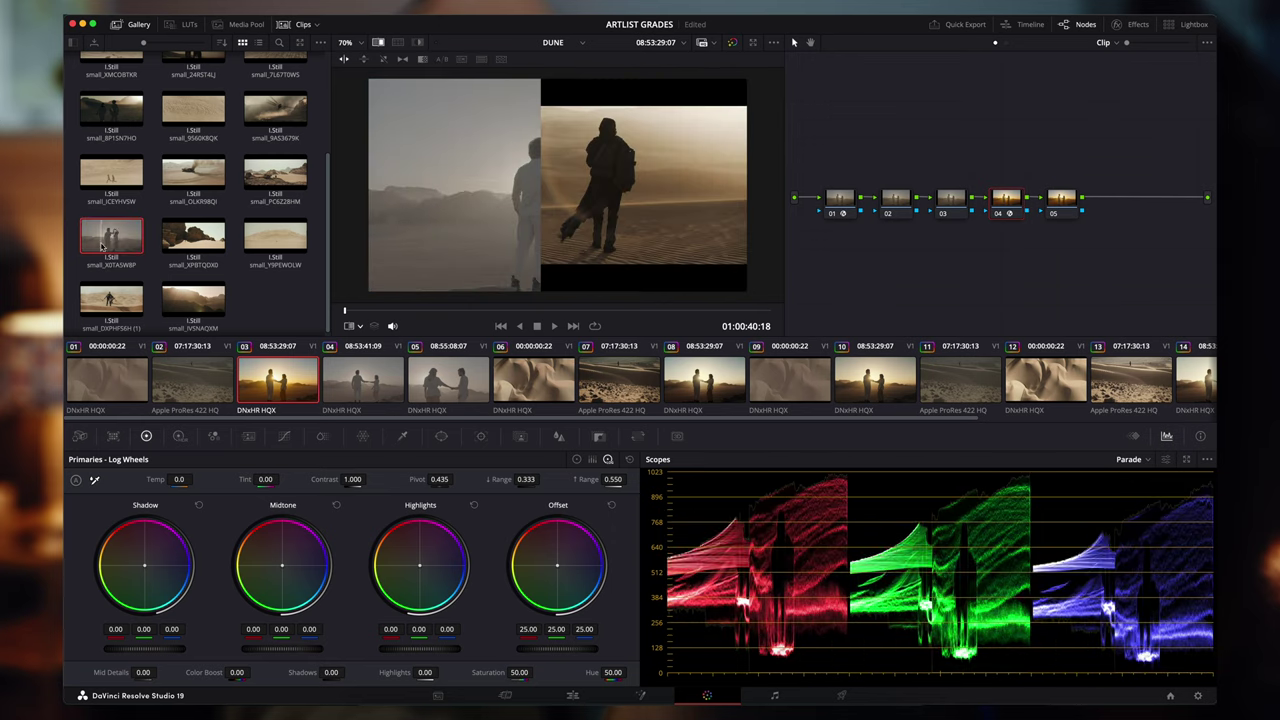
Close the Gallery, reposition the wipe line and turn on Split Screen
left_click(133, 24)
mouse_move(416, 204)
left_mouse_down()
mouse_move(563, 204)
mouse_move(390, 204)
mouse_move(408, 204)
left_mouse_up()
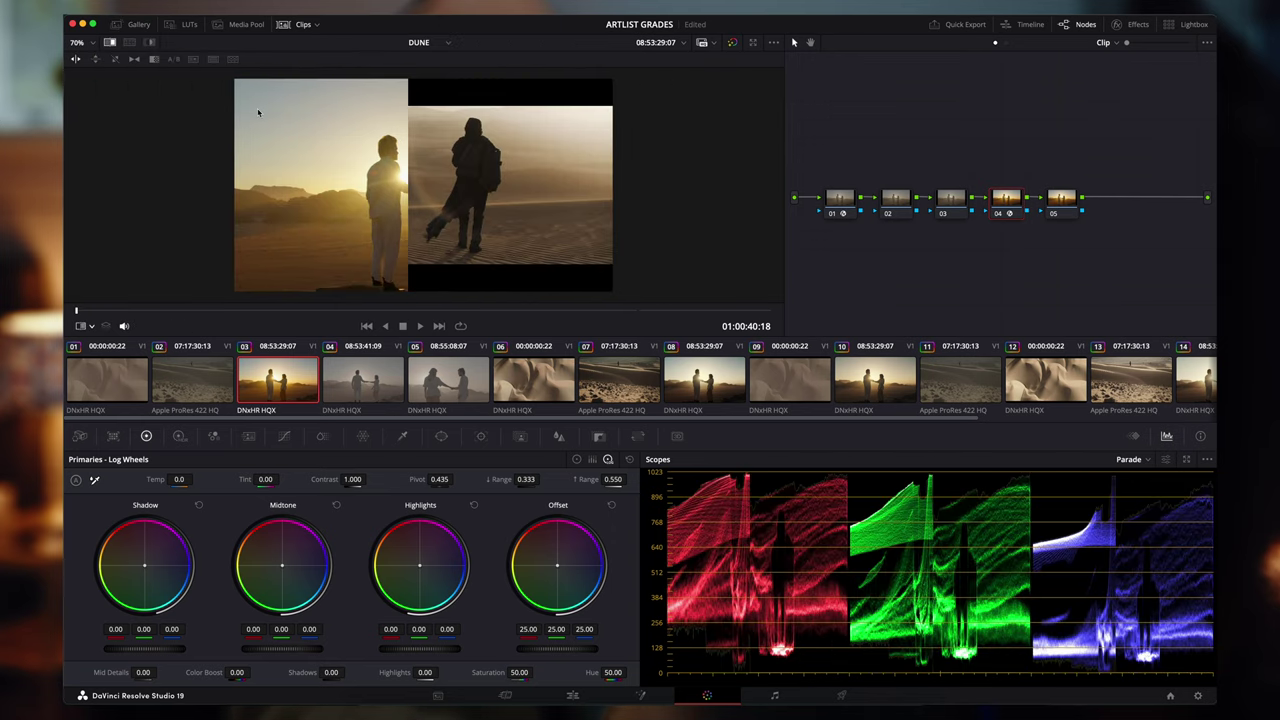
left_click(129, 43)
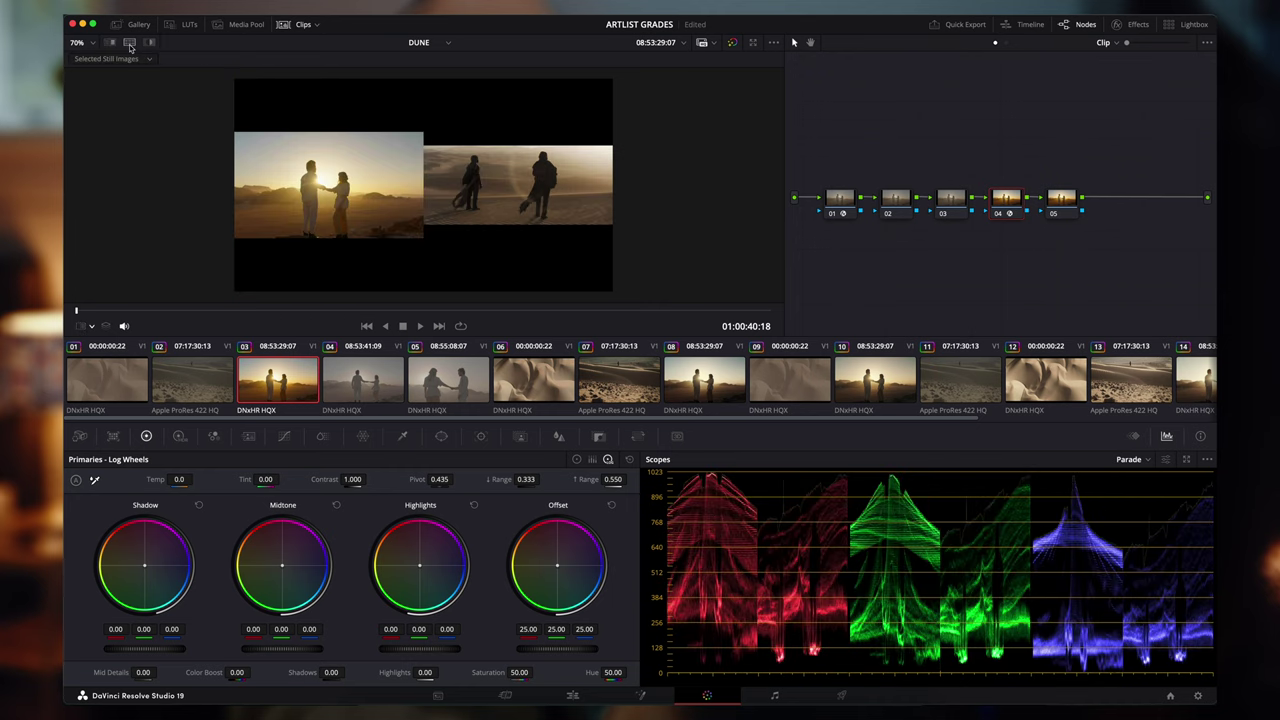
Set the split-screen mode to Selected Still Images and zoom the viewer
scroll(531, 218, "up", 3)
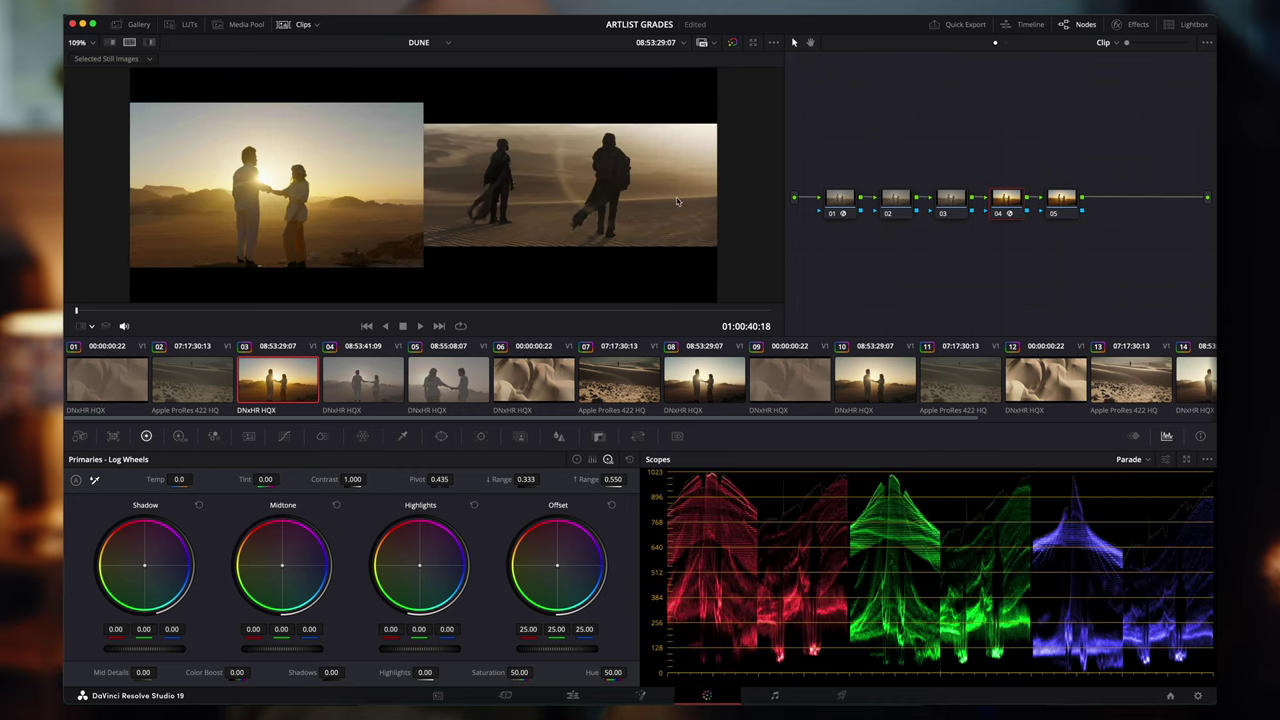
scroll(423, 185, "up", 1)
left_click(110, 58)
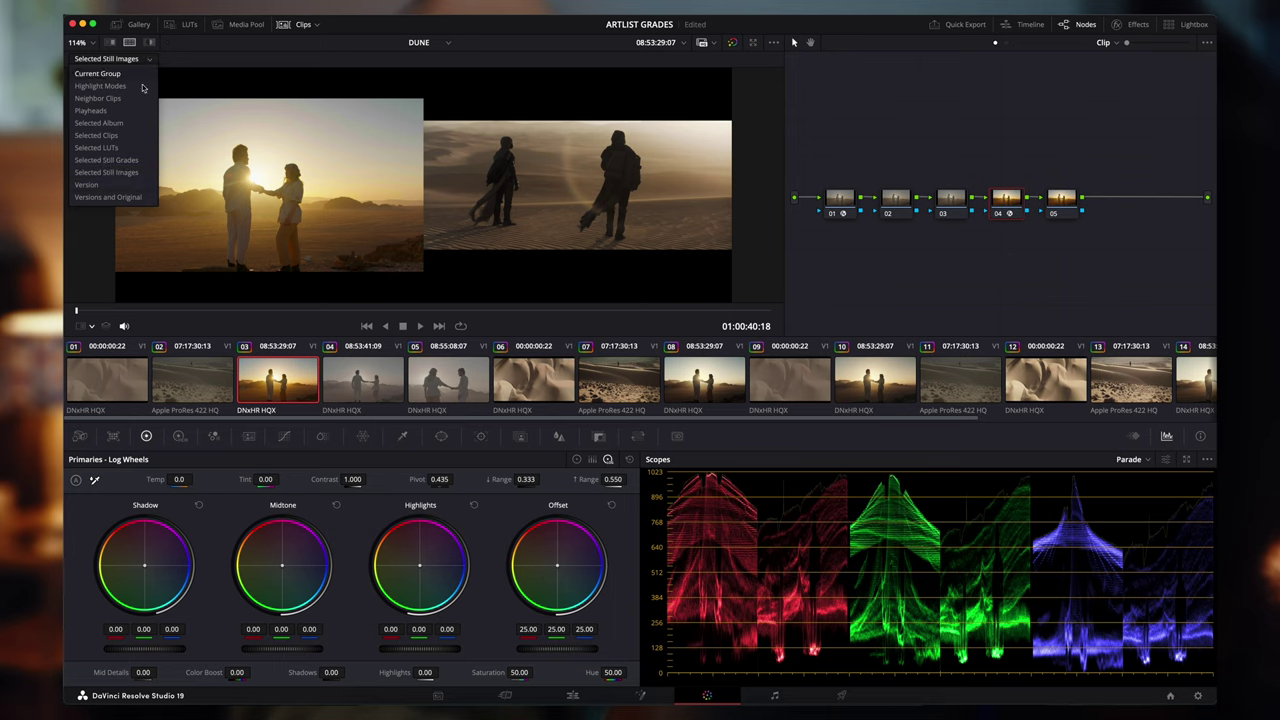
left_click(87, 185)
scroll(615, 180, "down", 3)
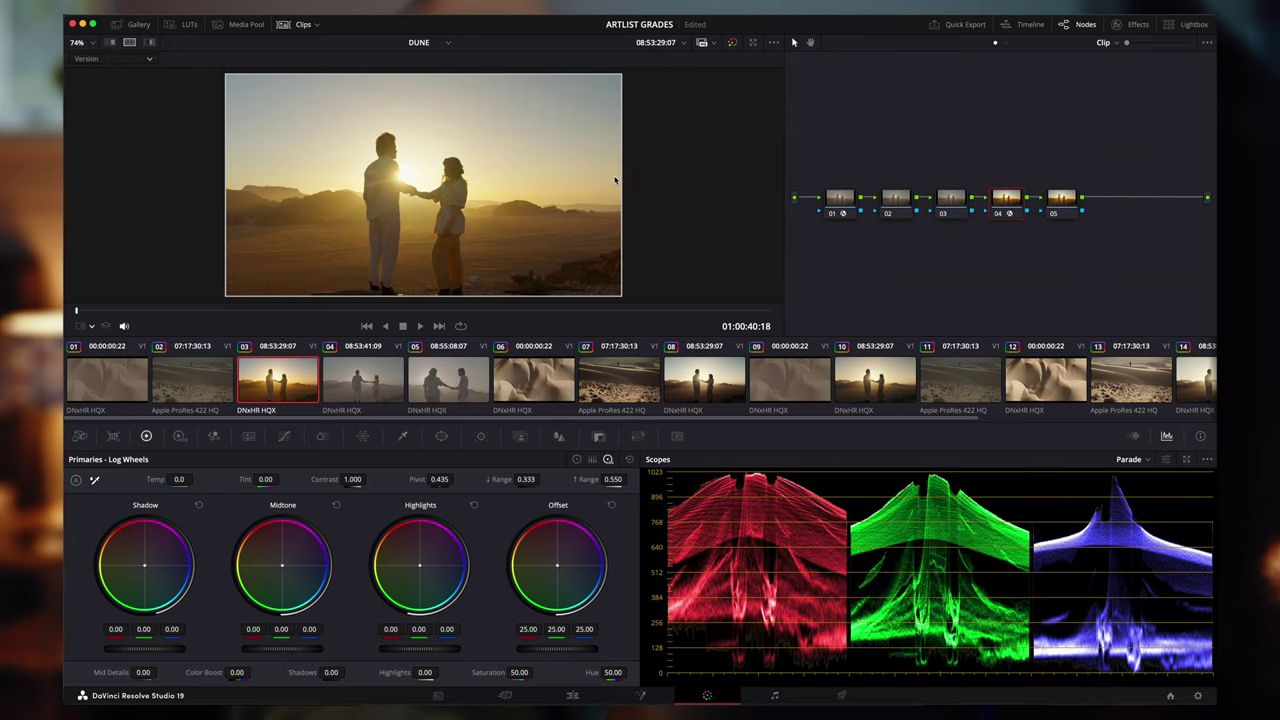
left_click(143, 56)
left_click(105, 181)
scroll(531, 160, "up", 2)
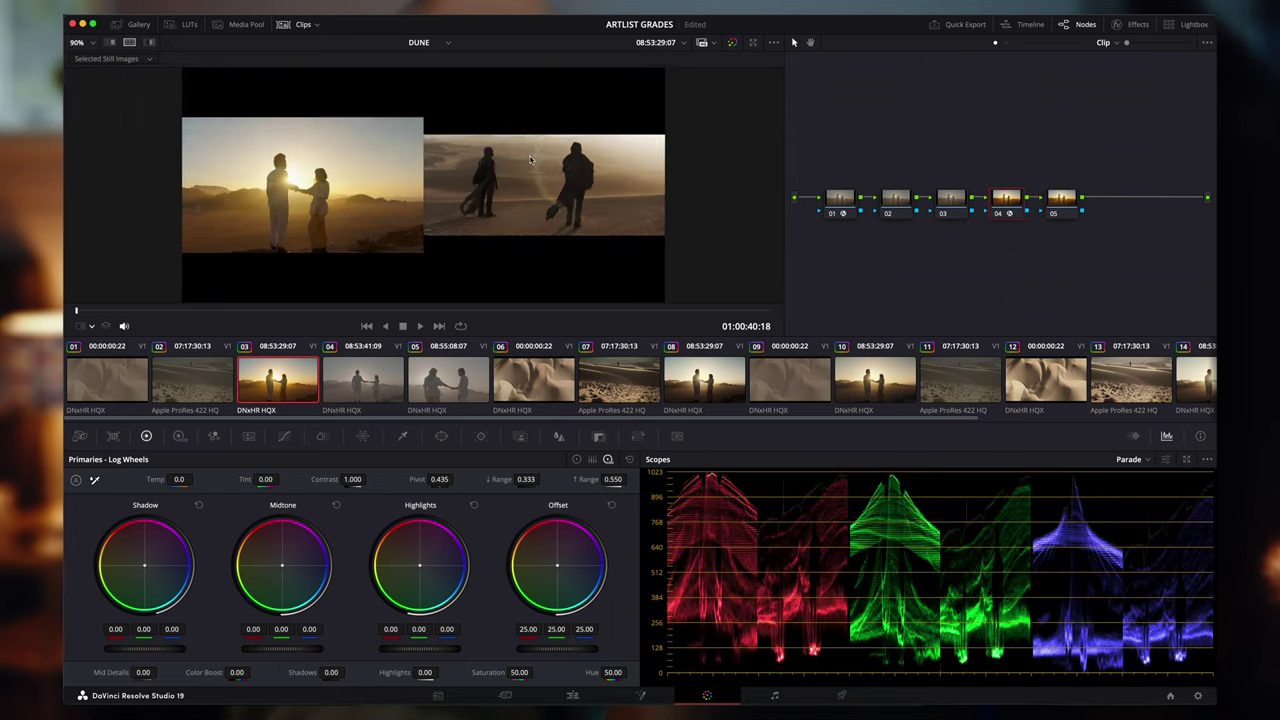
scroll(531, 160, "up", 3)
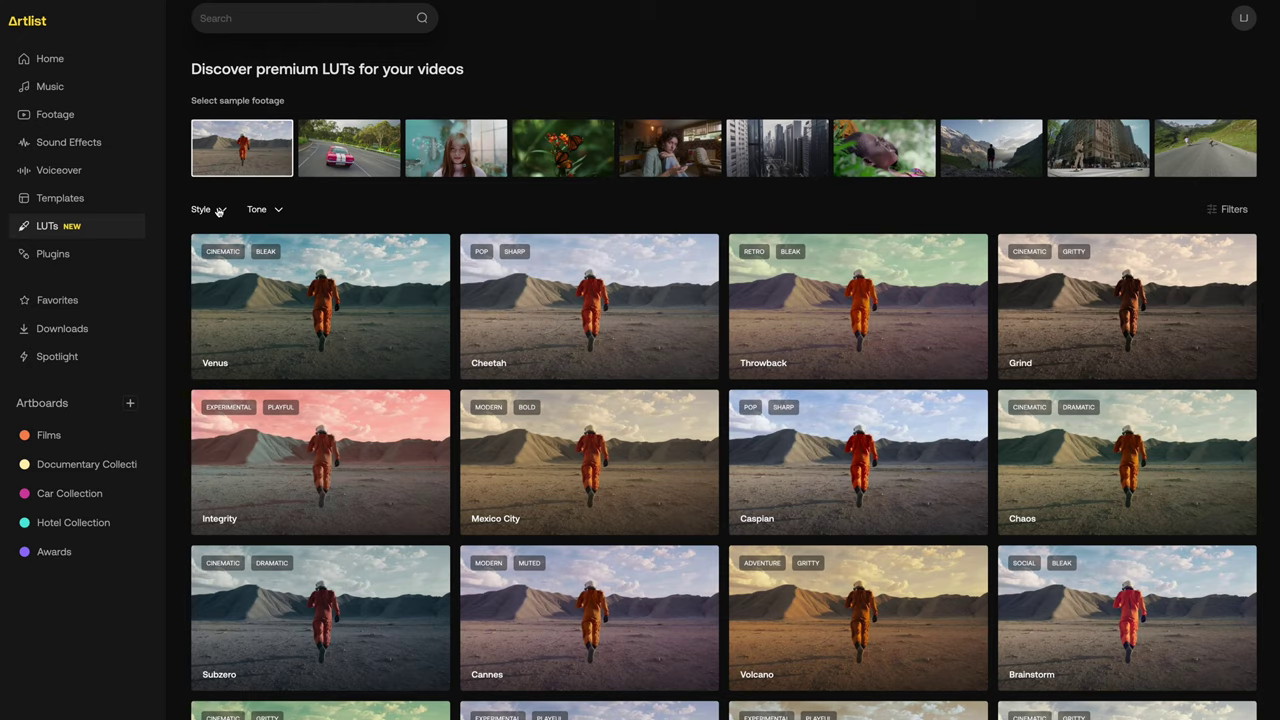
Filter Artlist LUTs to Cinematic style and Gritty tone, and preview the Perseverance LUT
left_click(219, 211)
left_click(216, 244)
left_click(263, 209)
left_click(430, 245)
left_click(857, 457)
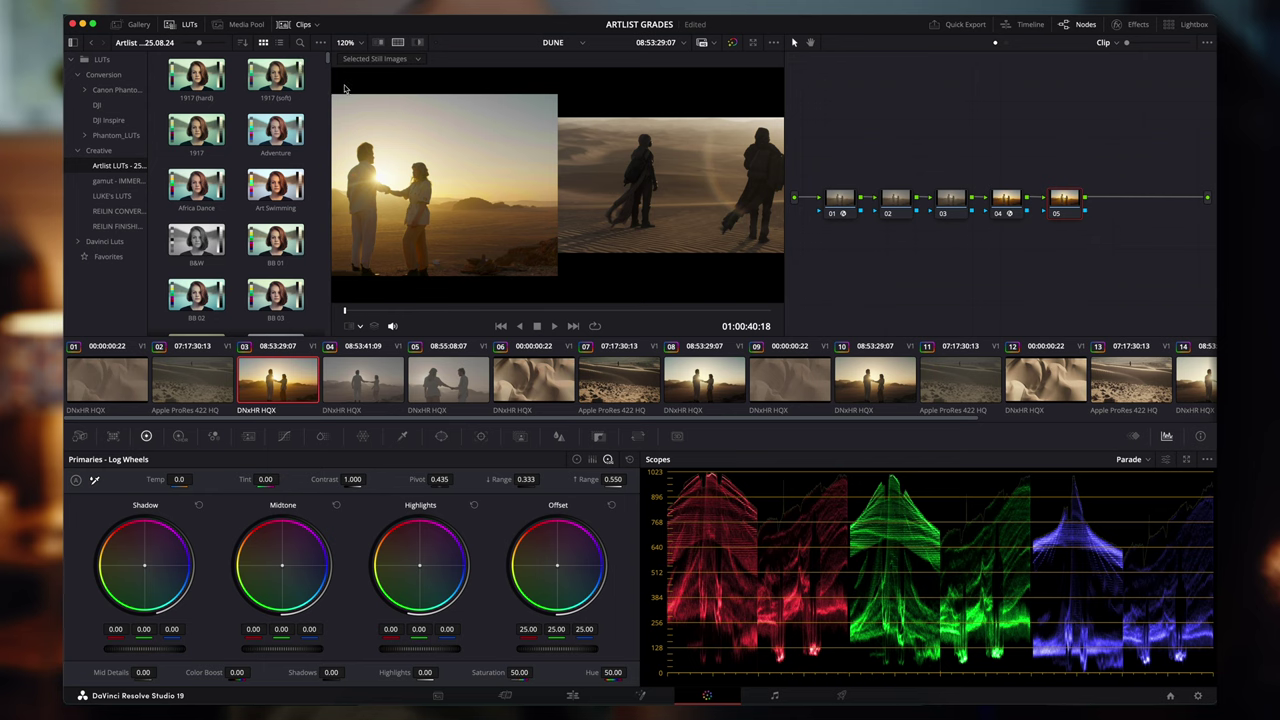
scroll(235, 145, "down", 2)
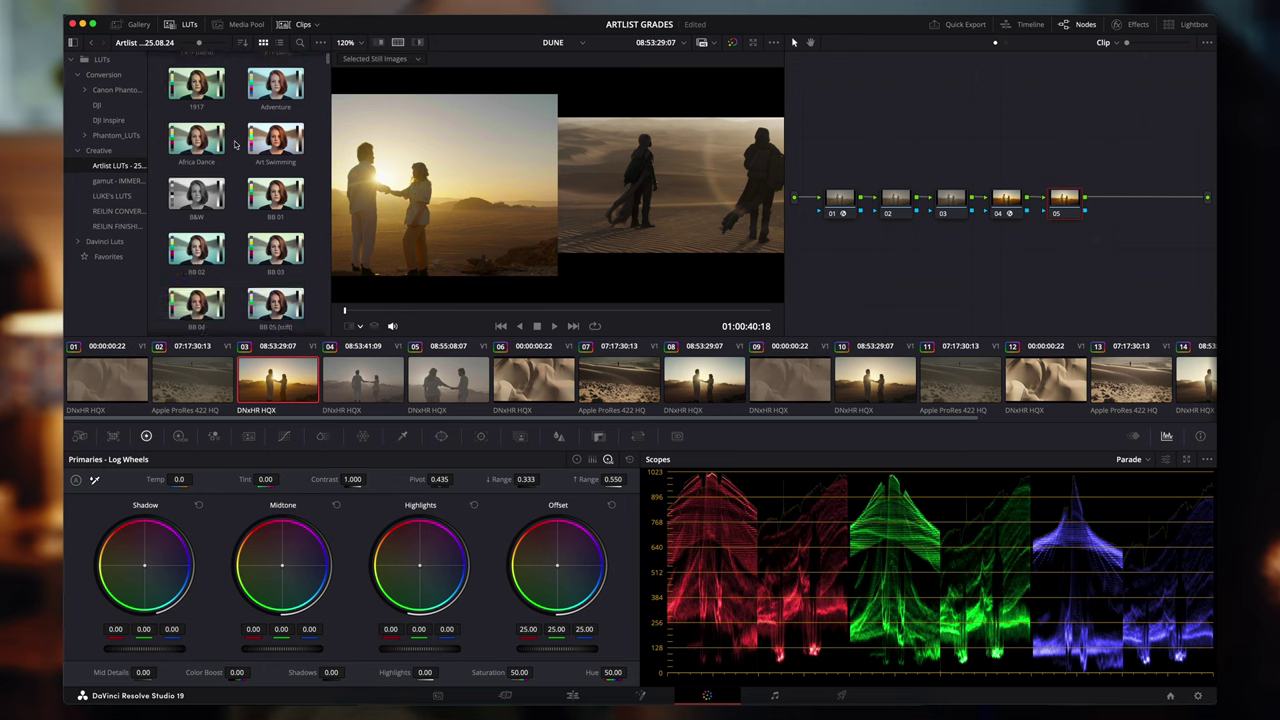
scroll(235, 145, "down", 2)
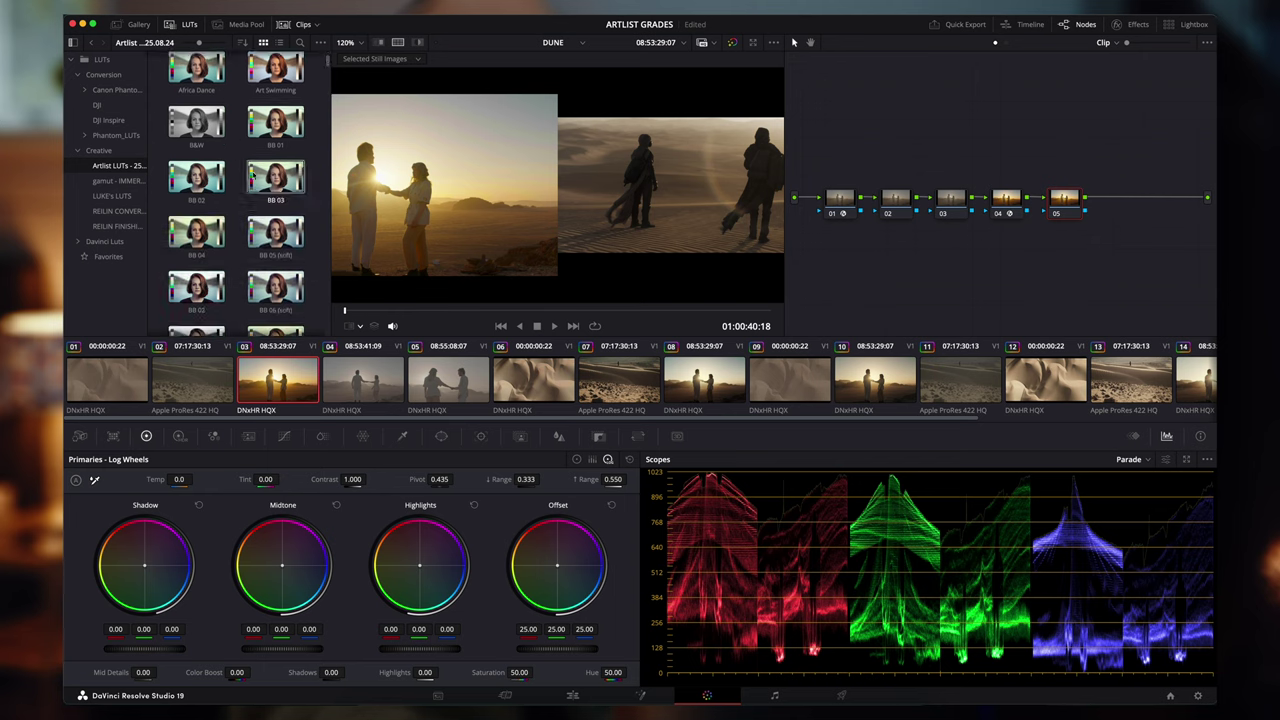
Apply the BB 03 LUT to node 05, move node 02 up, and show Lift/Gamma/Gain wheels
double_click(275, 177)
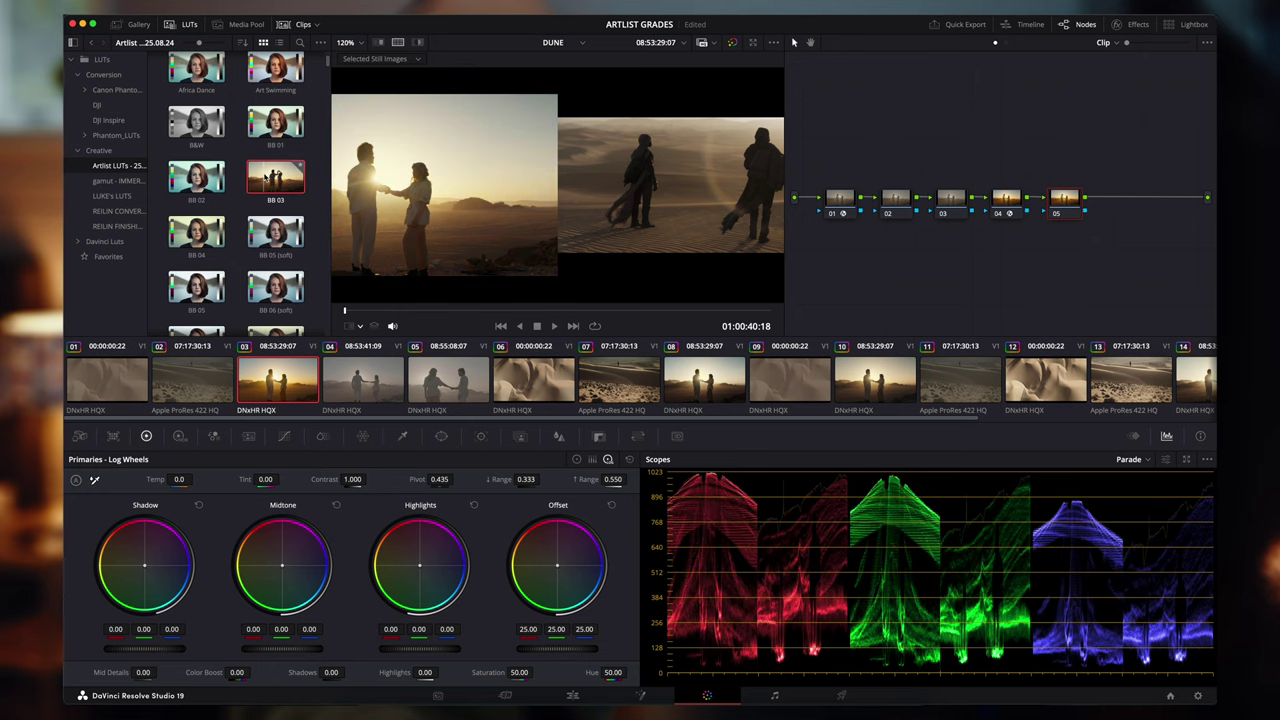
left_click(168, 25)
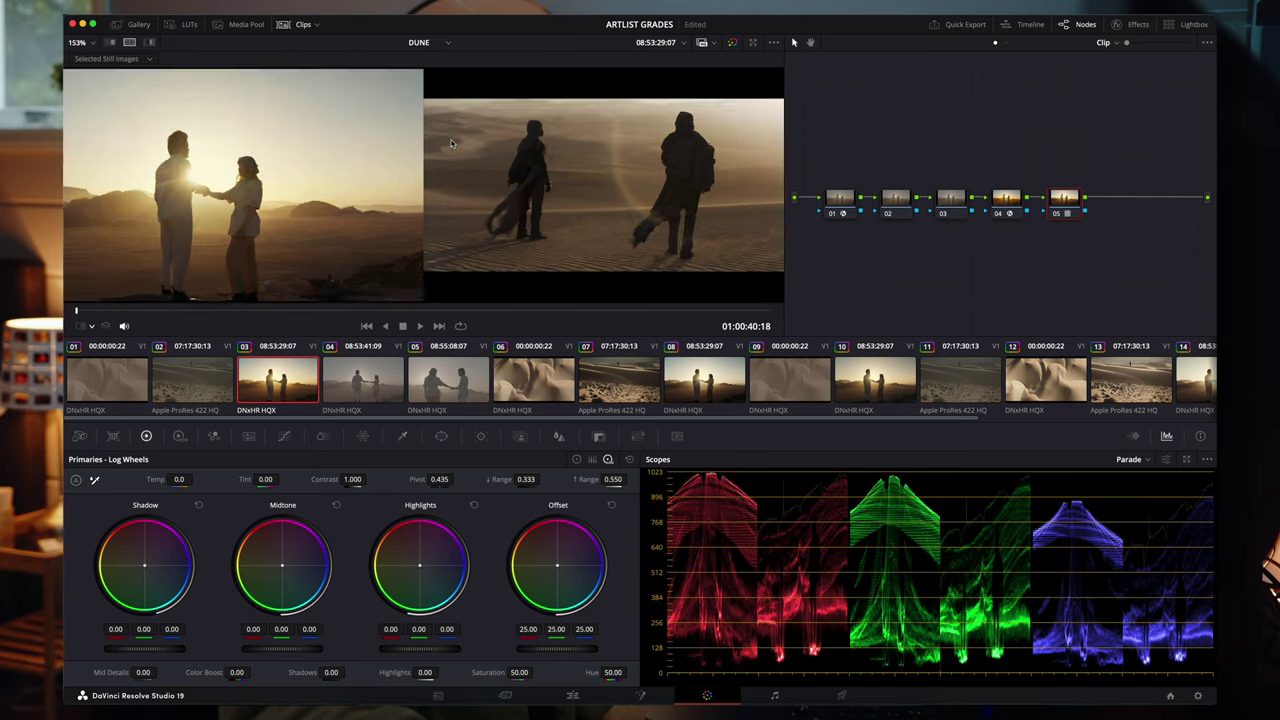
left_click(838, 198)
left_click_drag(905, 200, 895, 185)
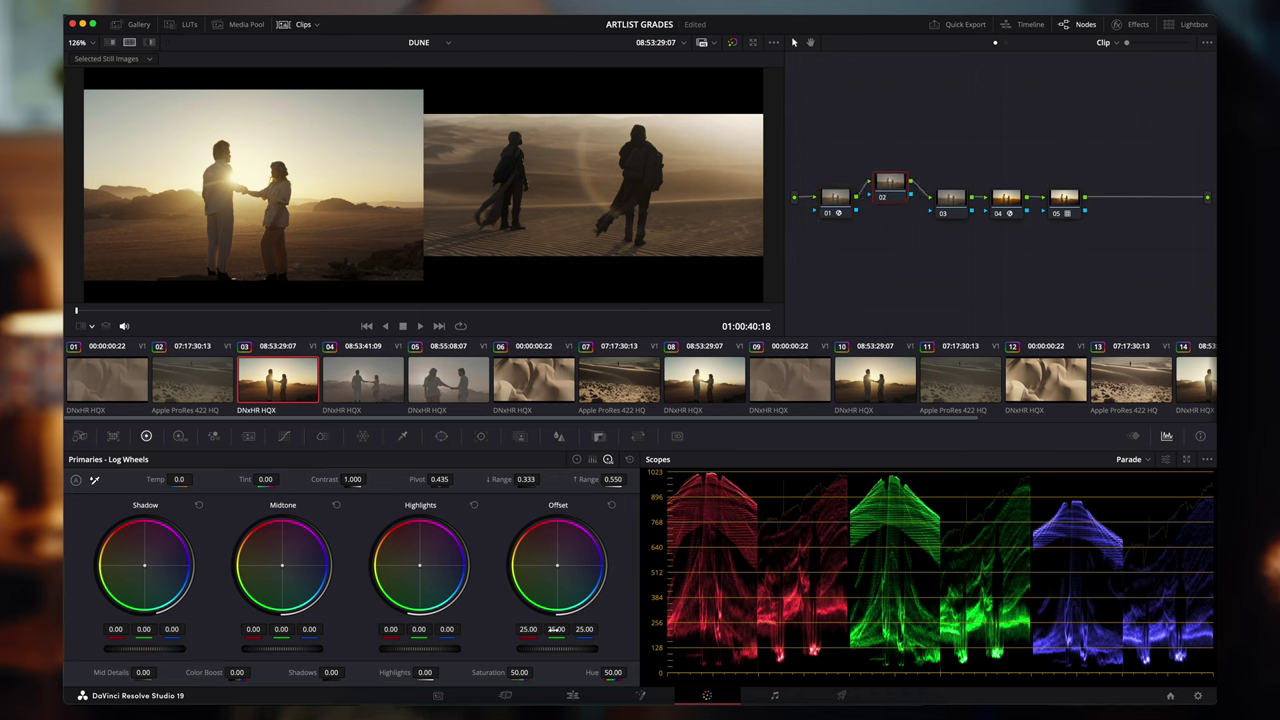
left_click(576, 459)
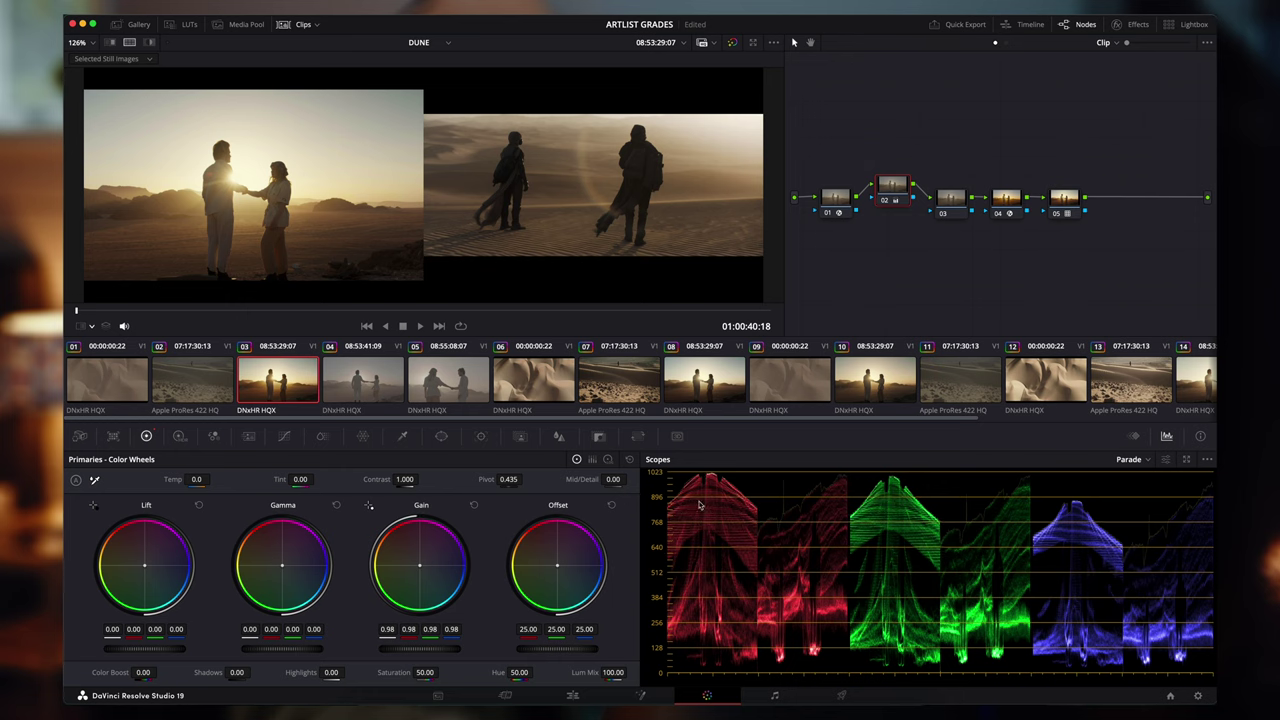
Stack nodes 02, 03 and 04 as parallel branches and add Hue vs Sat points on node 04
left_click_drag(893, 185, 893, 165)
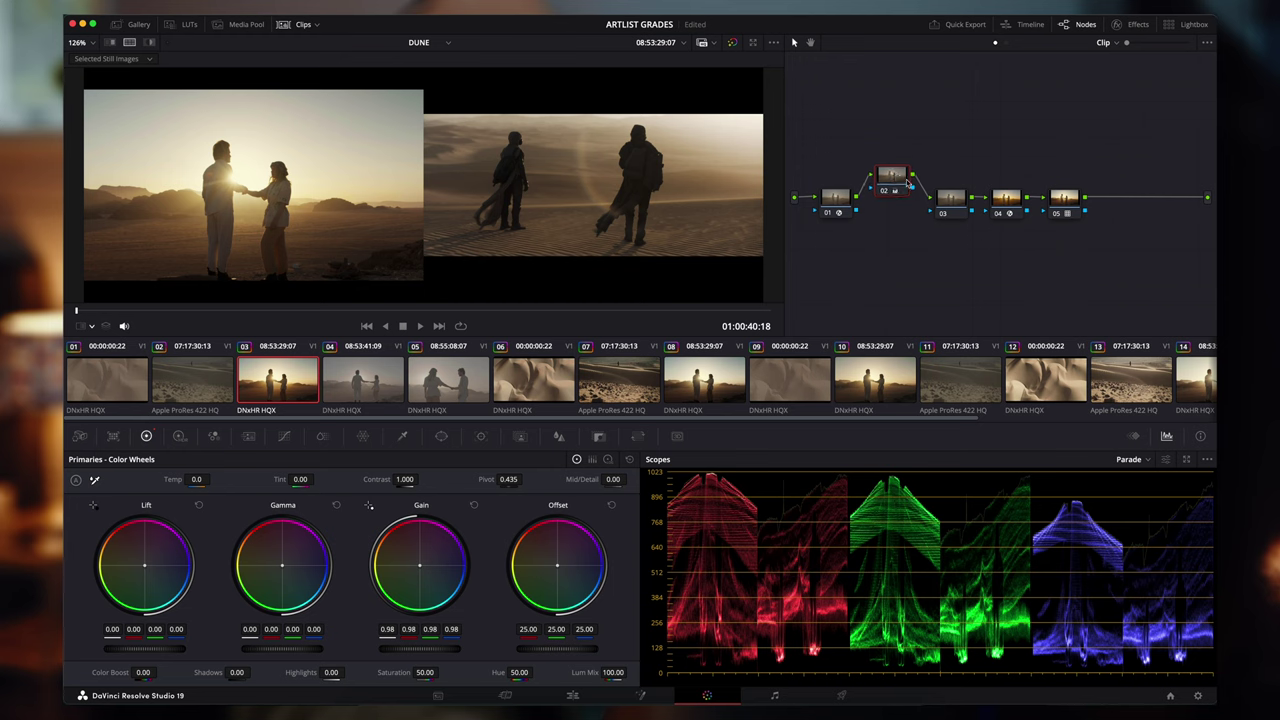
left_click_drag(951, 198, 892, 200)
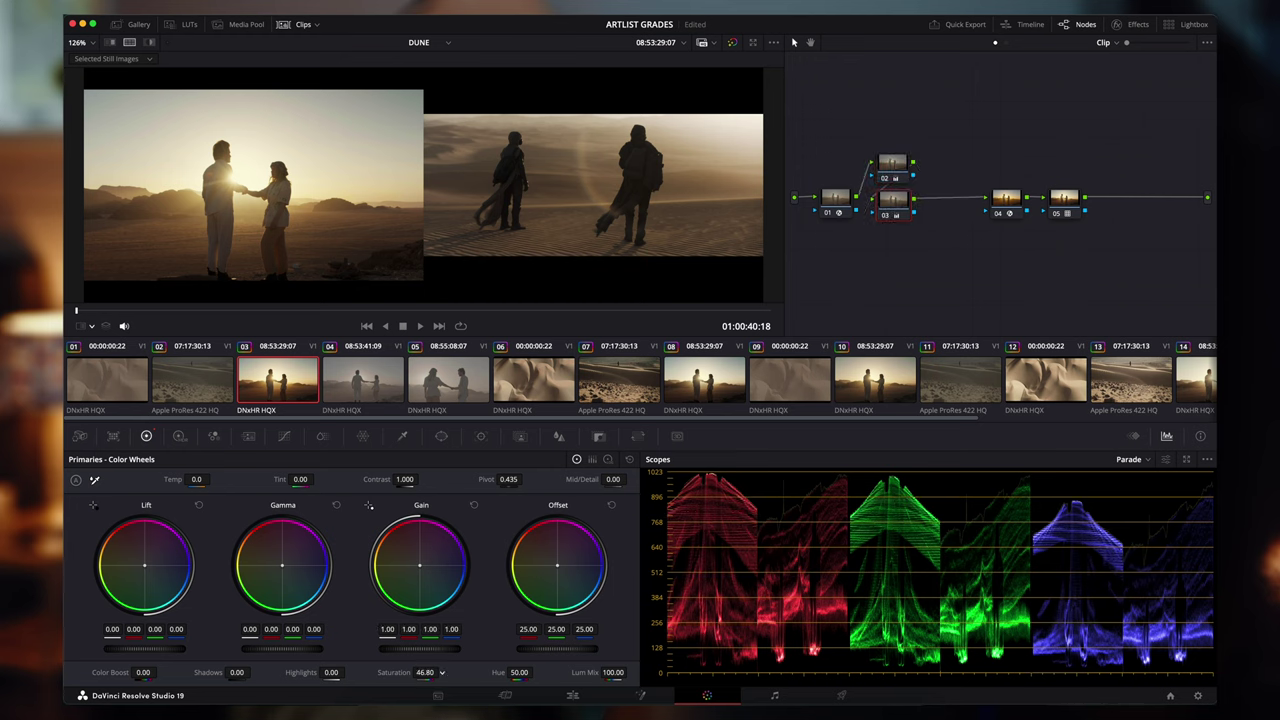
left_click_drag(940, 215, 888, 253)
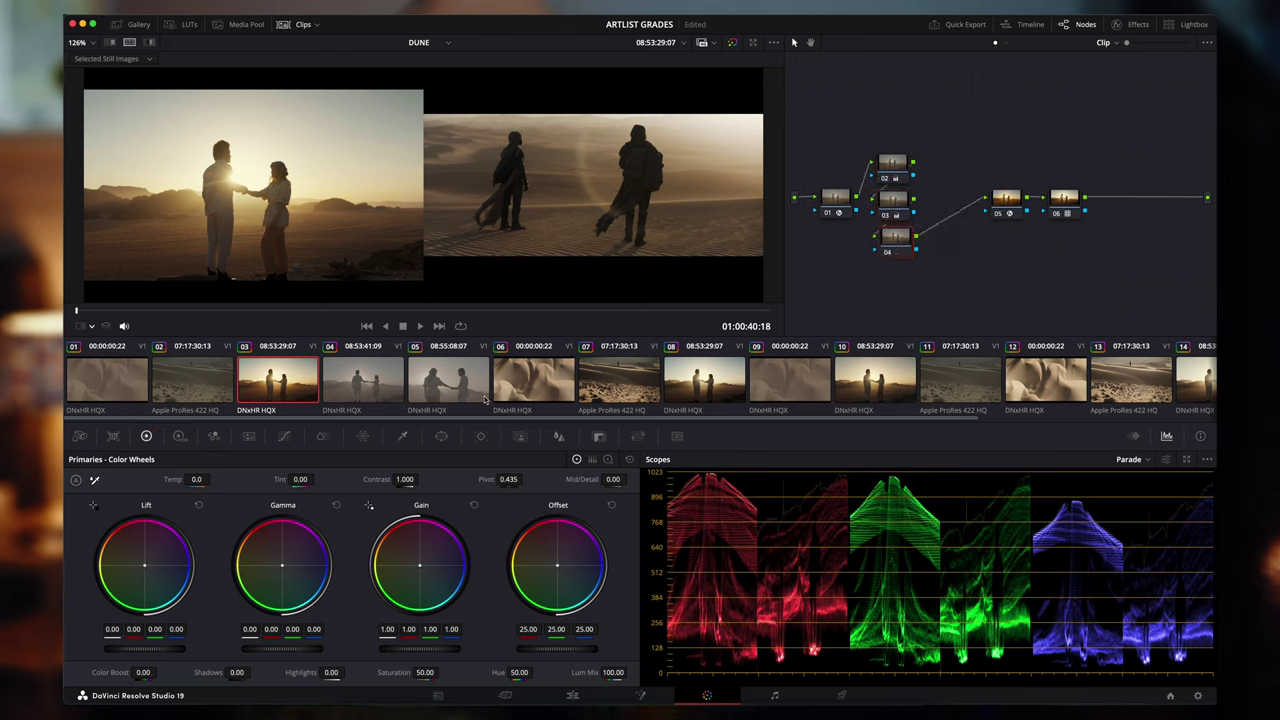
left_click(285, 436)
left_click(114, 675)
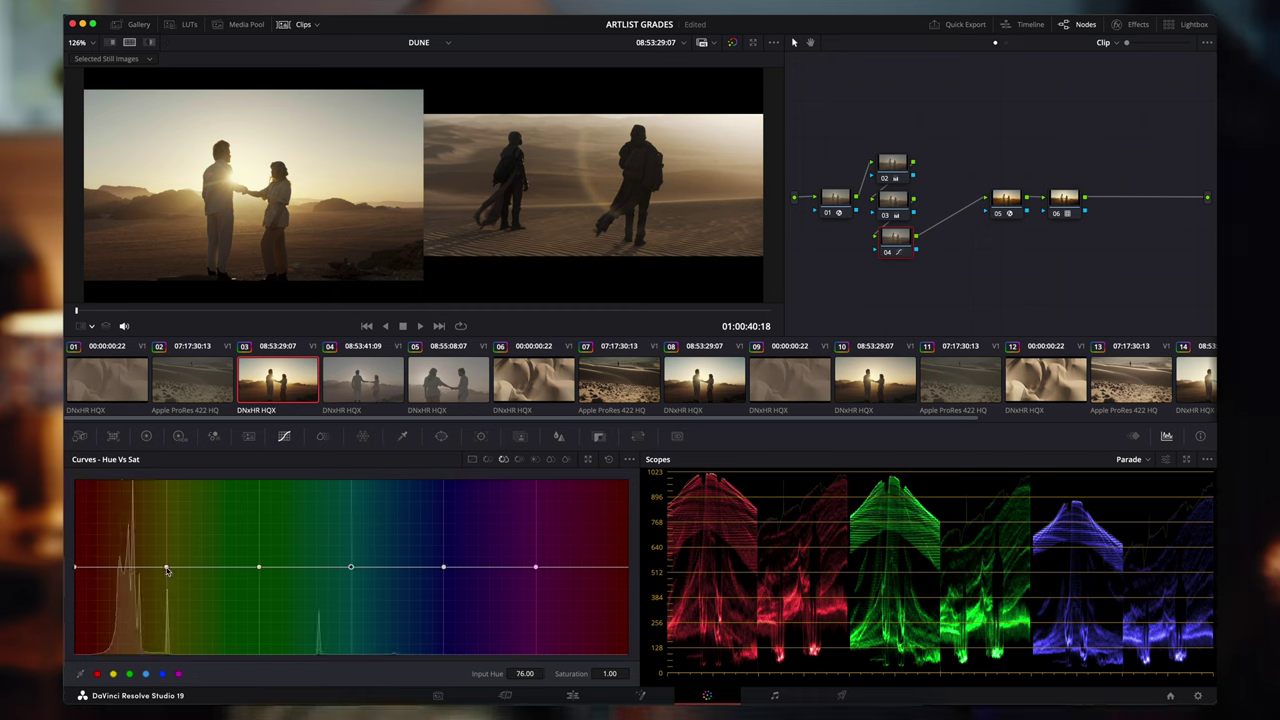
Lower saturation of one hue range on Hue vs Sat and slightly rotate it in Hue vs Hue
left_click_drag(166, 570, 164, 577)
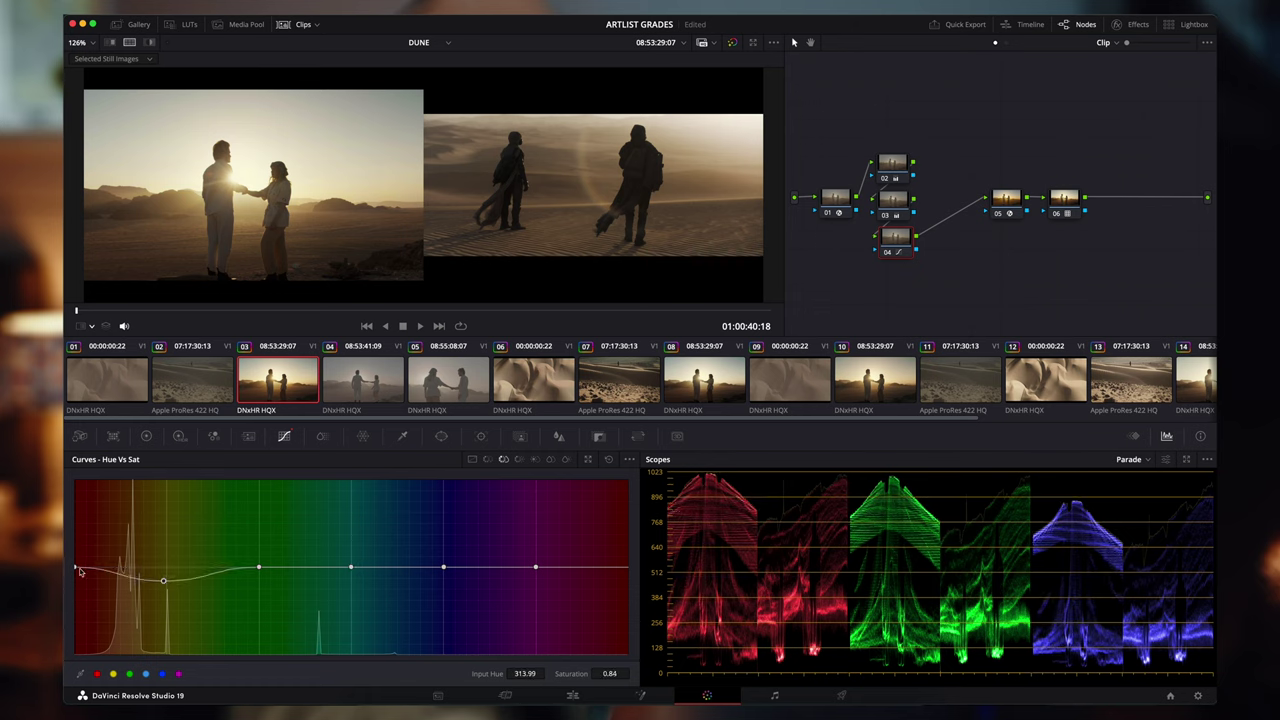
left_click_drag(76, 569, 76, 574)
left_click(488, 460)
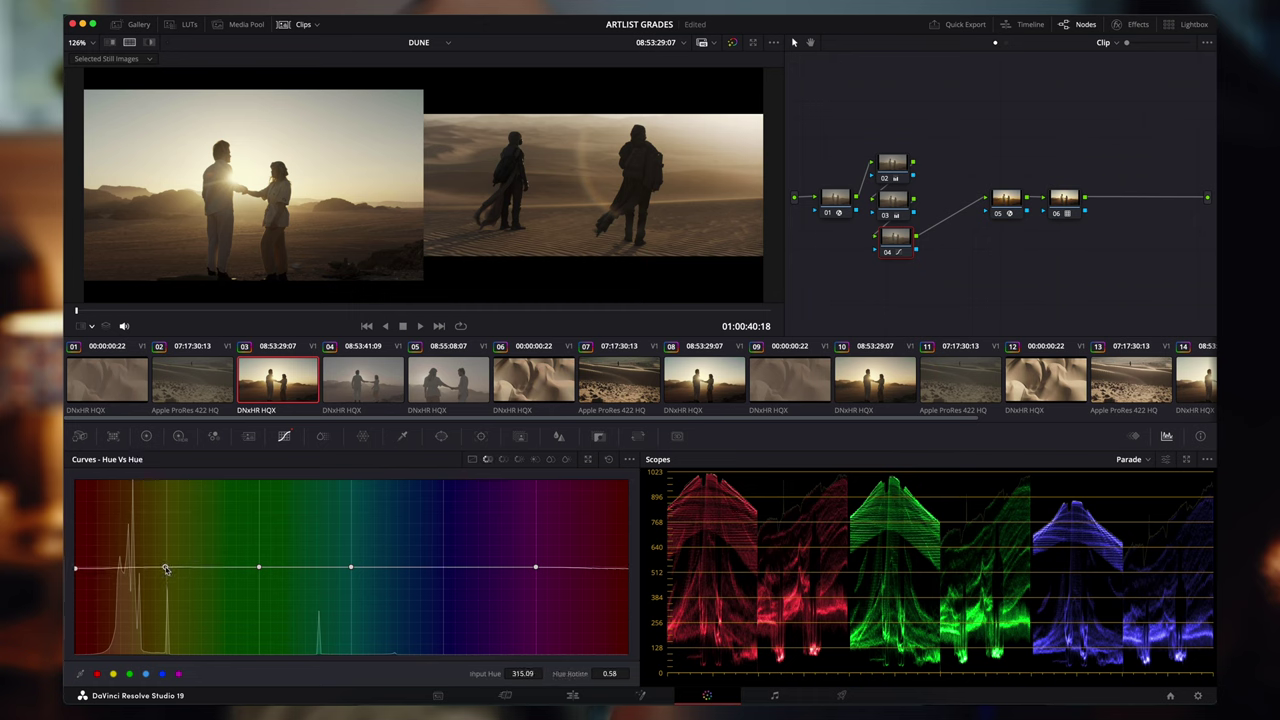
left_click_drag(166, 569, 166, 567)
Move node 03 between nodes 02 and 04 and bring up the Log wheels
left_click(897, 230)
left_click_drag(943, 216, 887, 203)
left_click(146, 436)
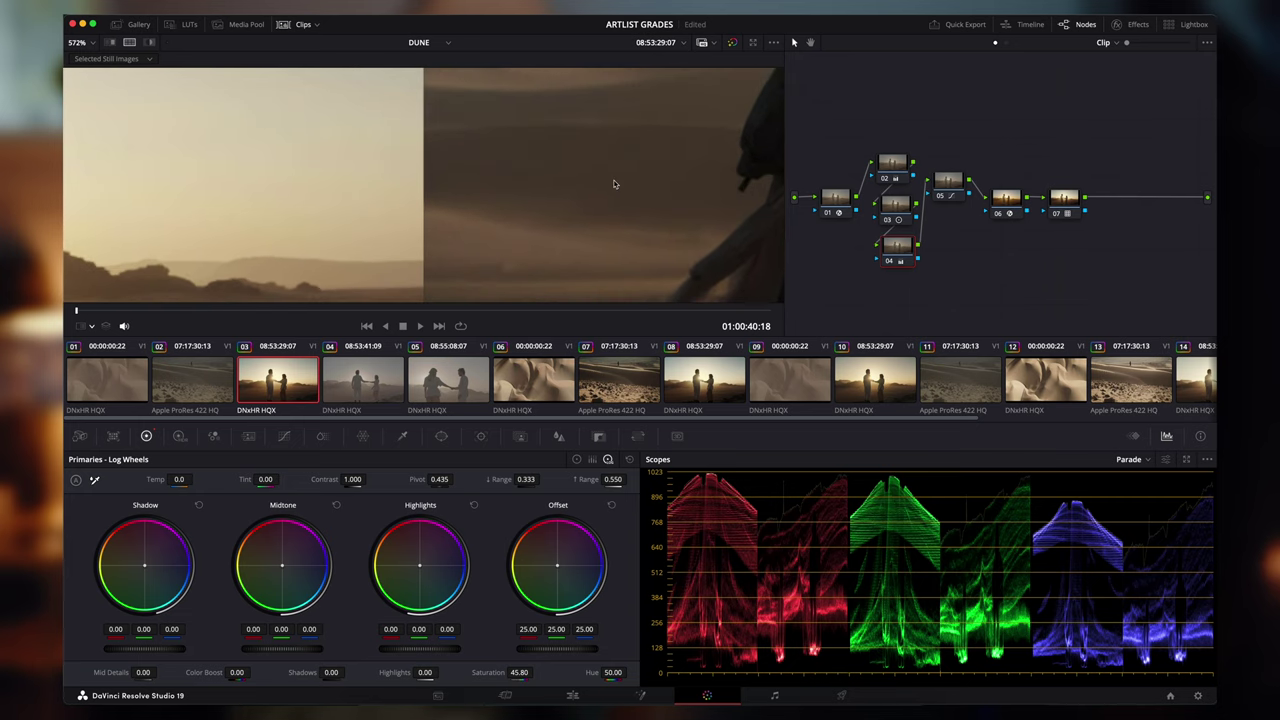
Zoom the viewer to inspect the Dune split-screen comparison
scroll(598, 202, "down", 5)
scroll(581, 220, "down", 2)
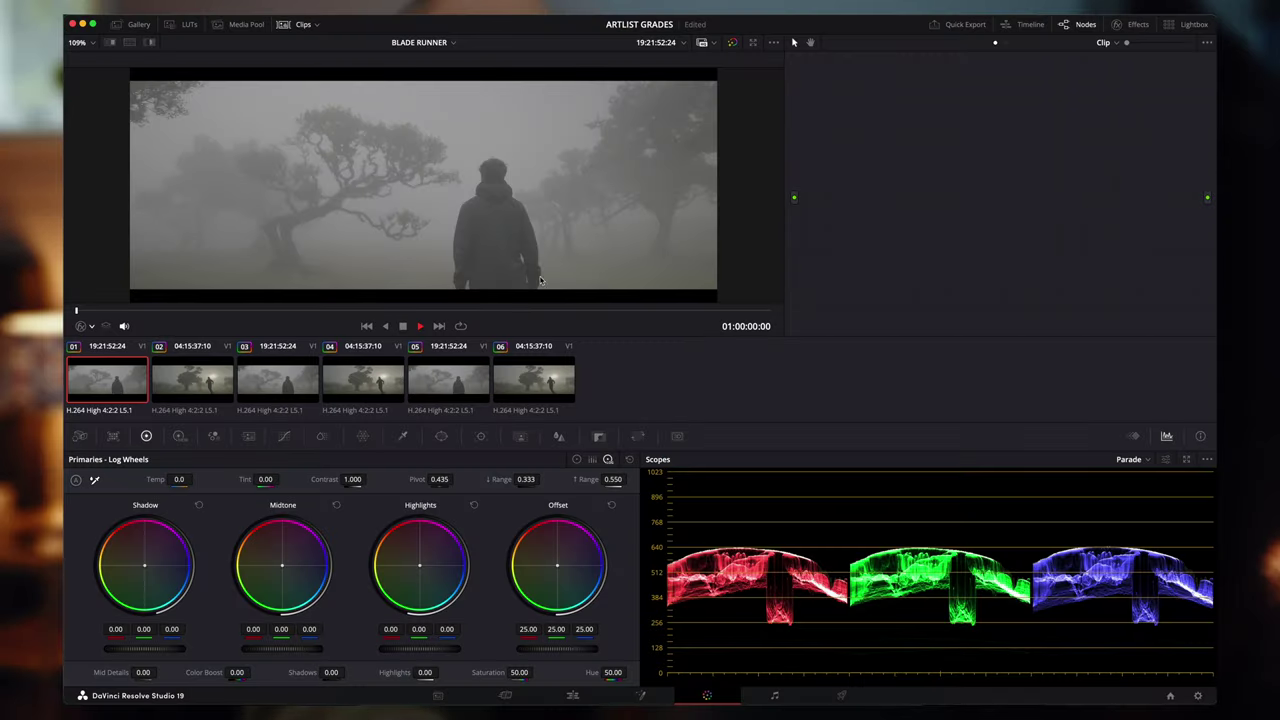
Add a node, set the orange Blade Runner still as split-screen reference, and slightly raise Gain
left_click_drag(914, 133, 852, 191)
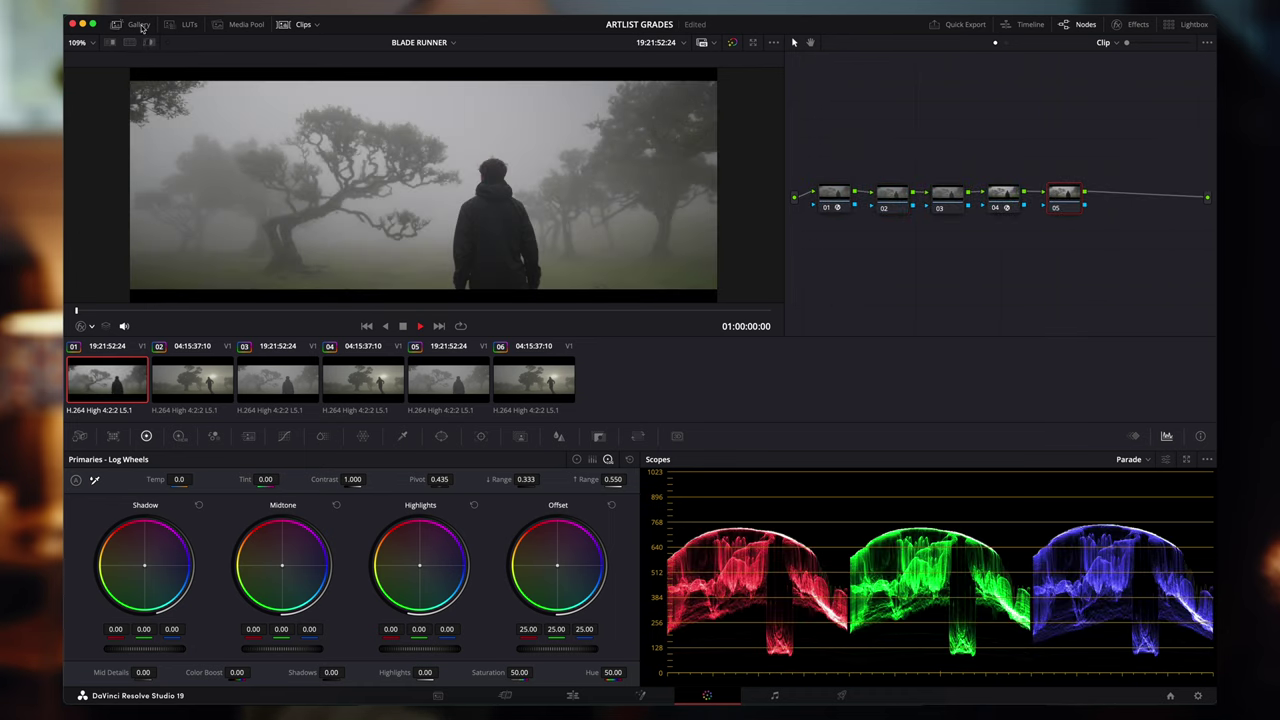
left_click(138, 24)
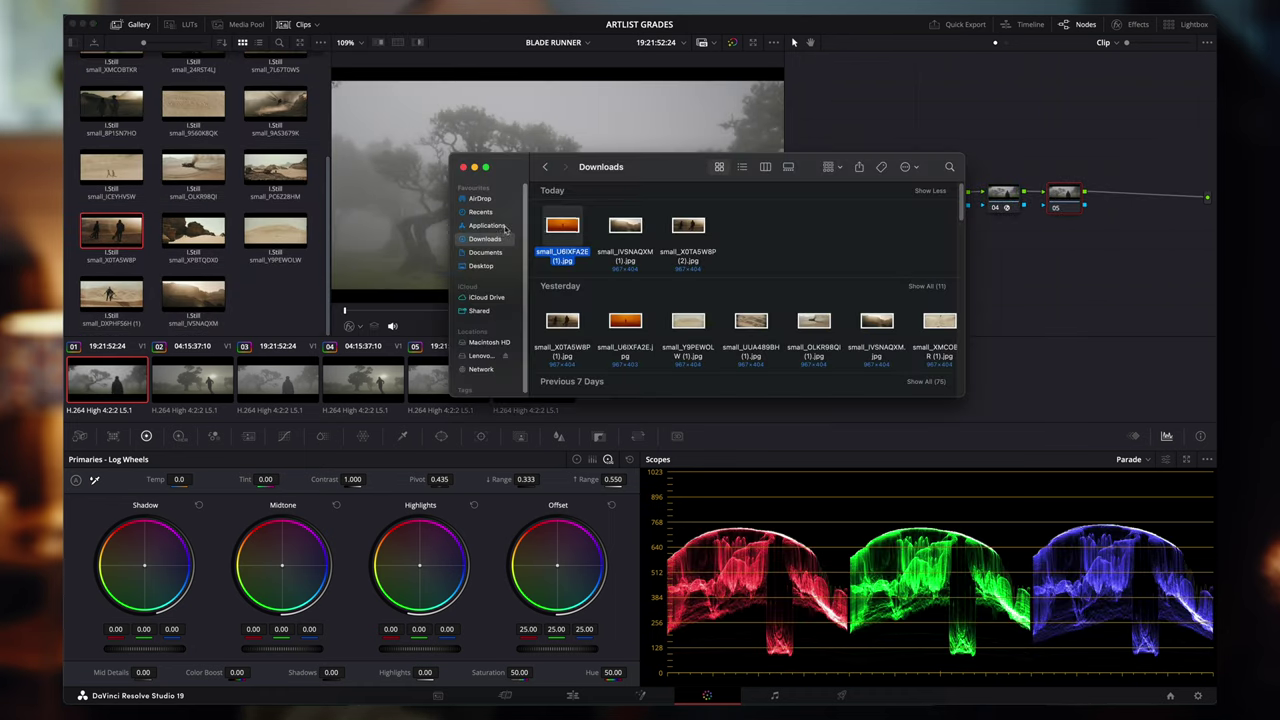
left_click_drag(195, 292, 314, 281)
double_click(286, 292)
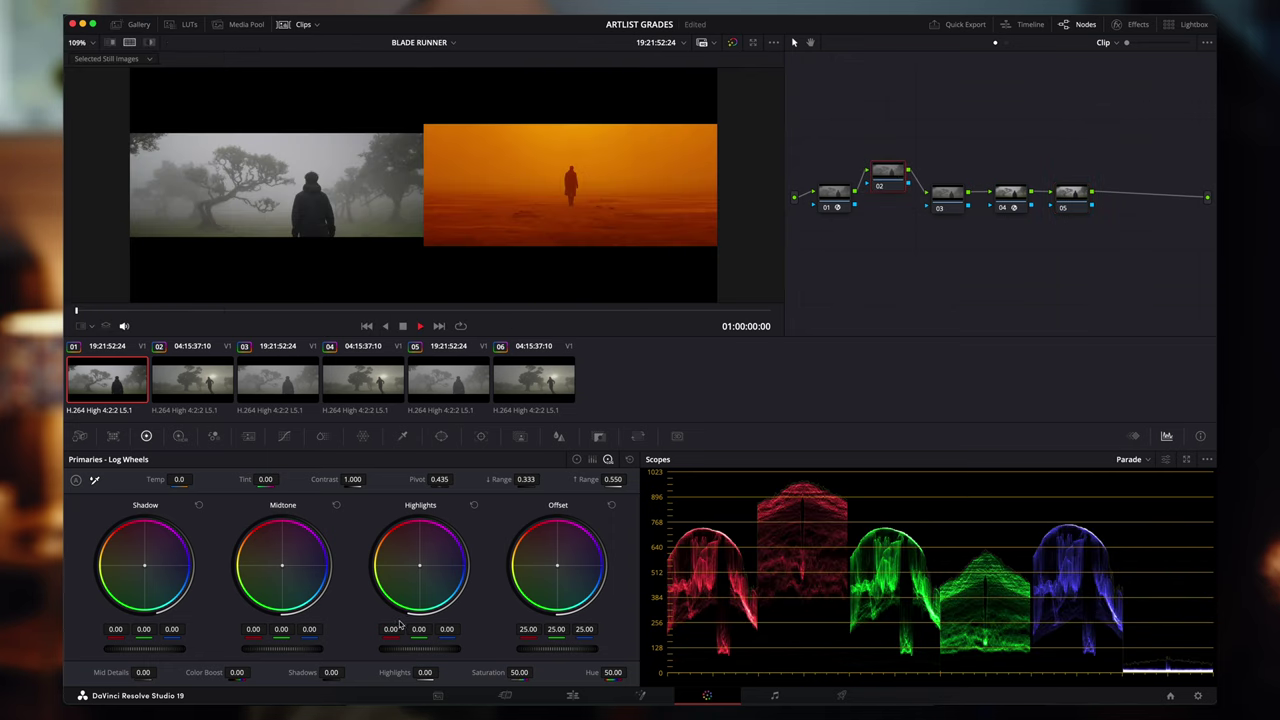
left_click(576, 459)
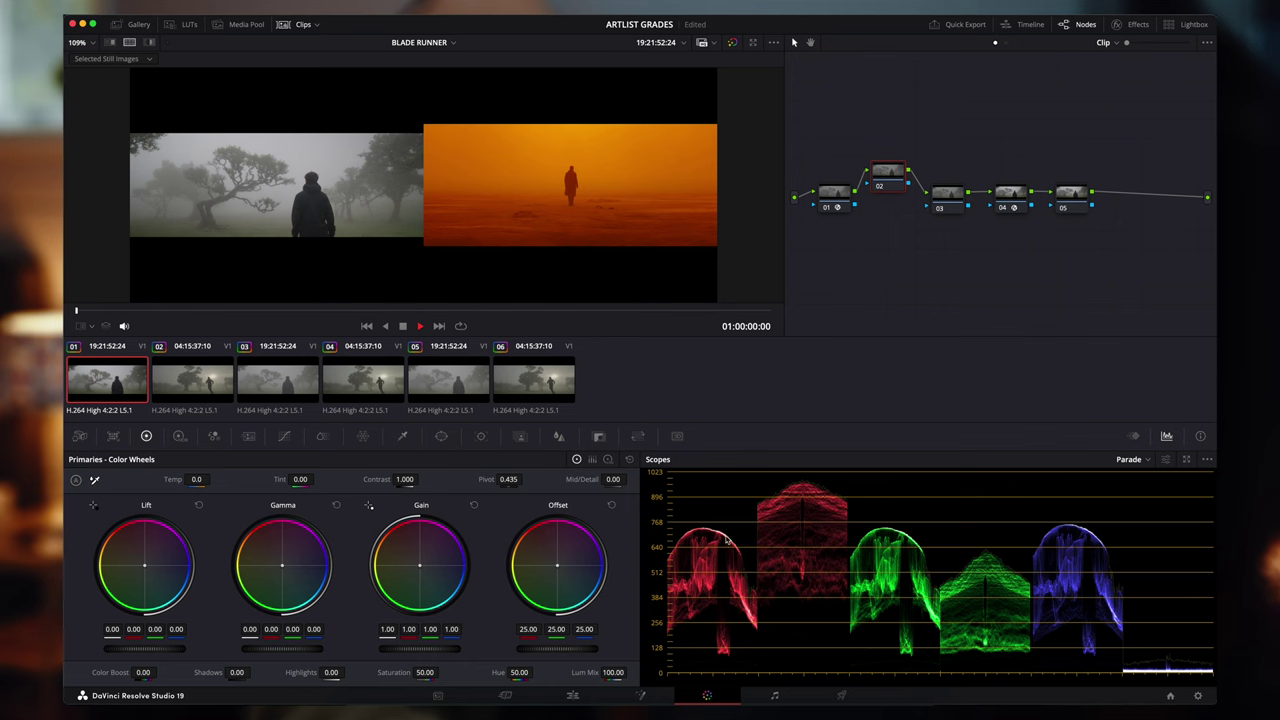
left_click_drag(405, 651, 409, 653)
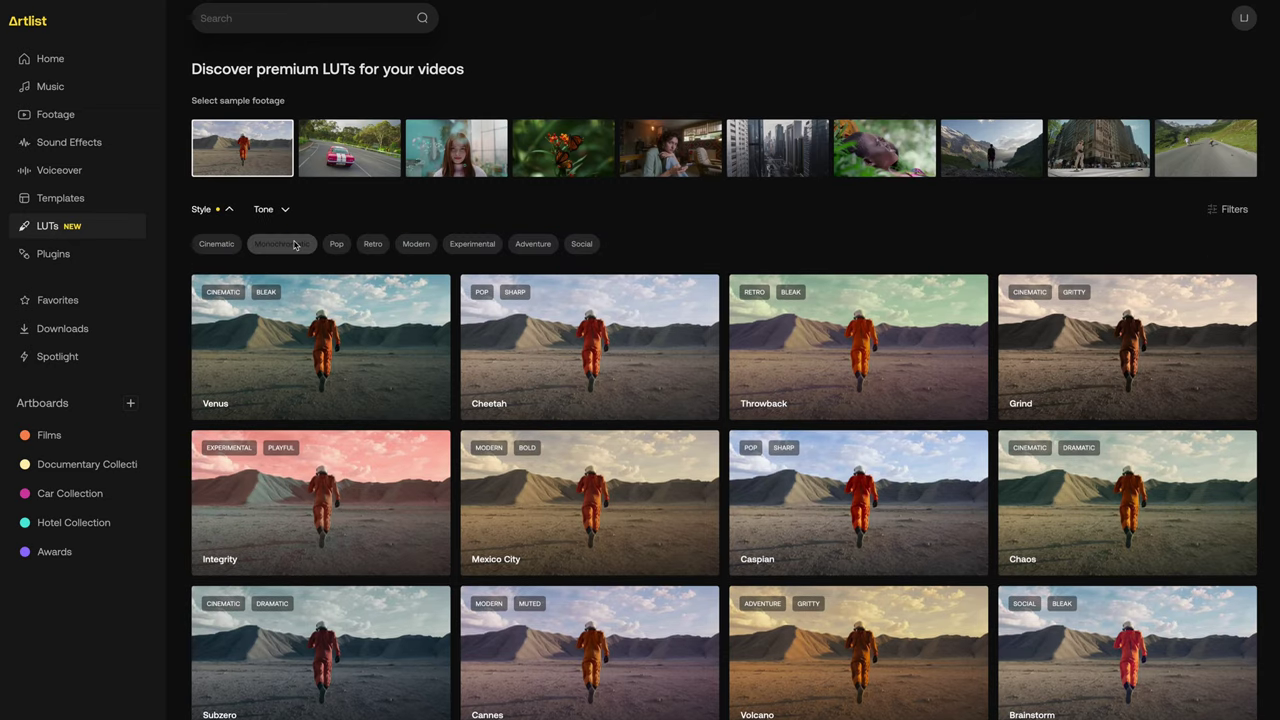
Filter Artlist LUTs to Monochromatic and compare the Black & White LUT against the source
left_click(295, 245)
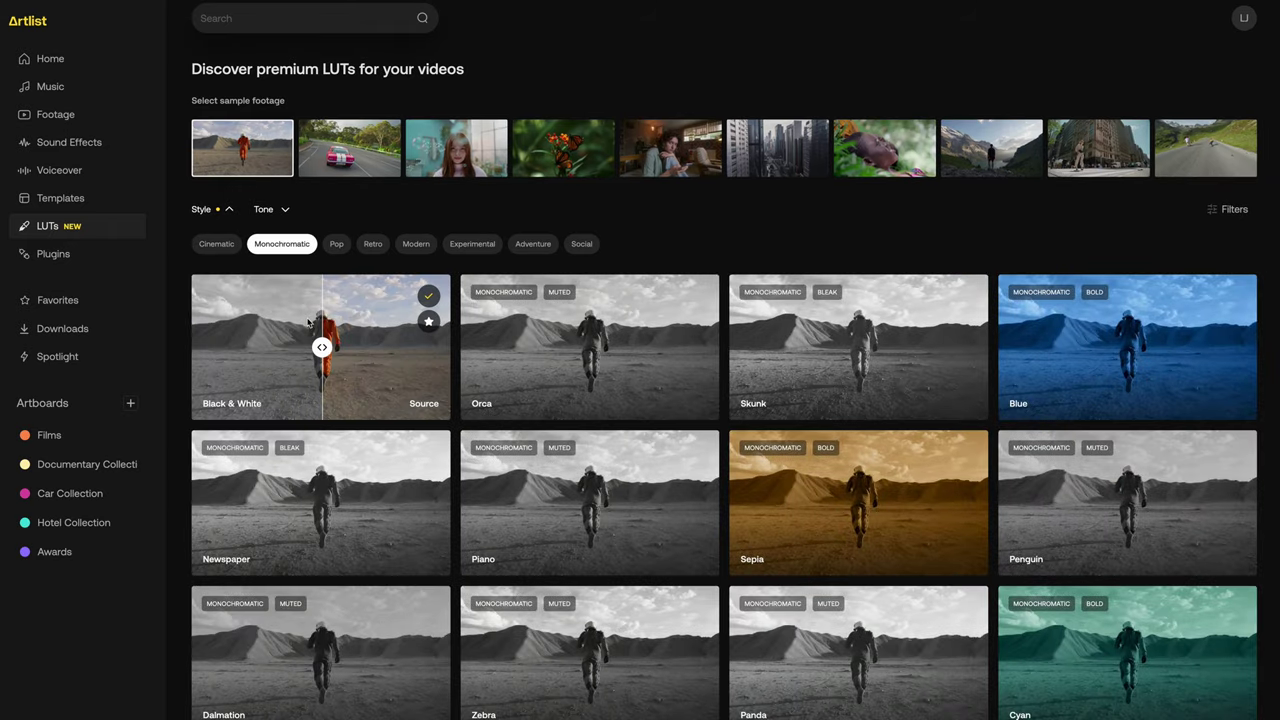
left_click(309, 321)
left_click_drag(641, 385, 876, 387)
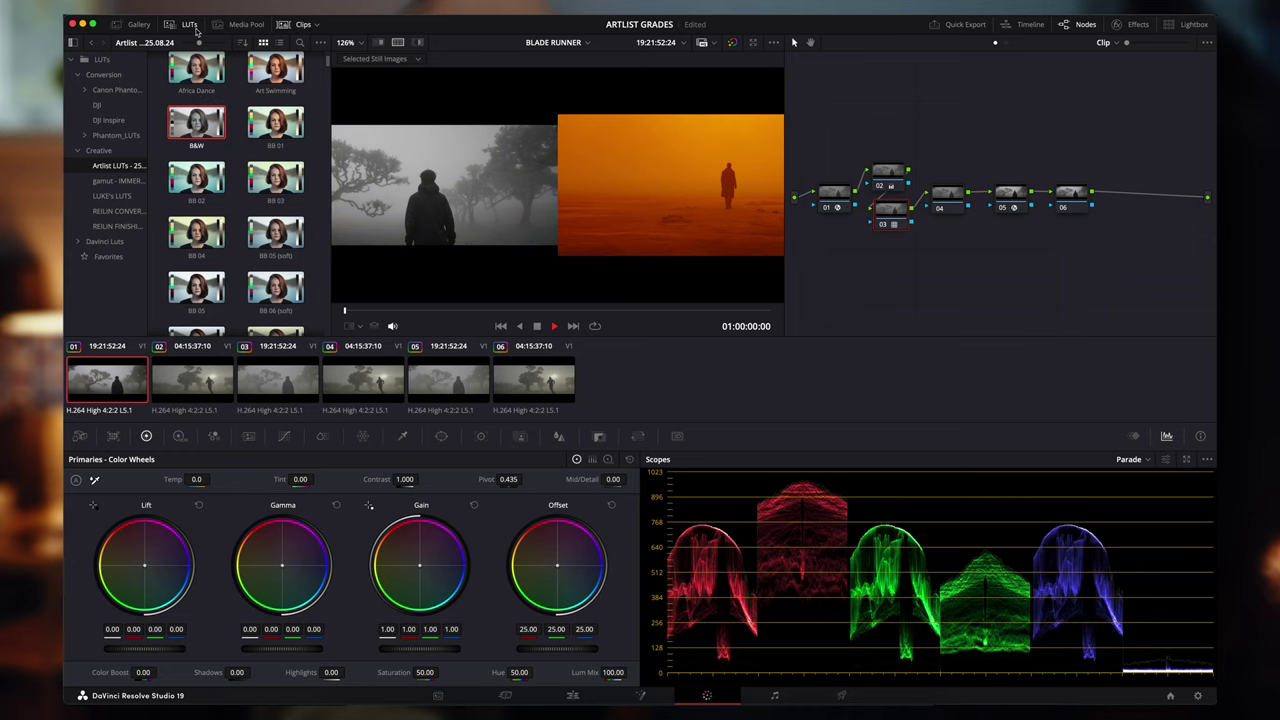
Close the LUTs browser panel to widen the viewer
left_click(187, 24)
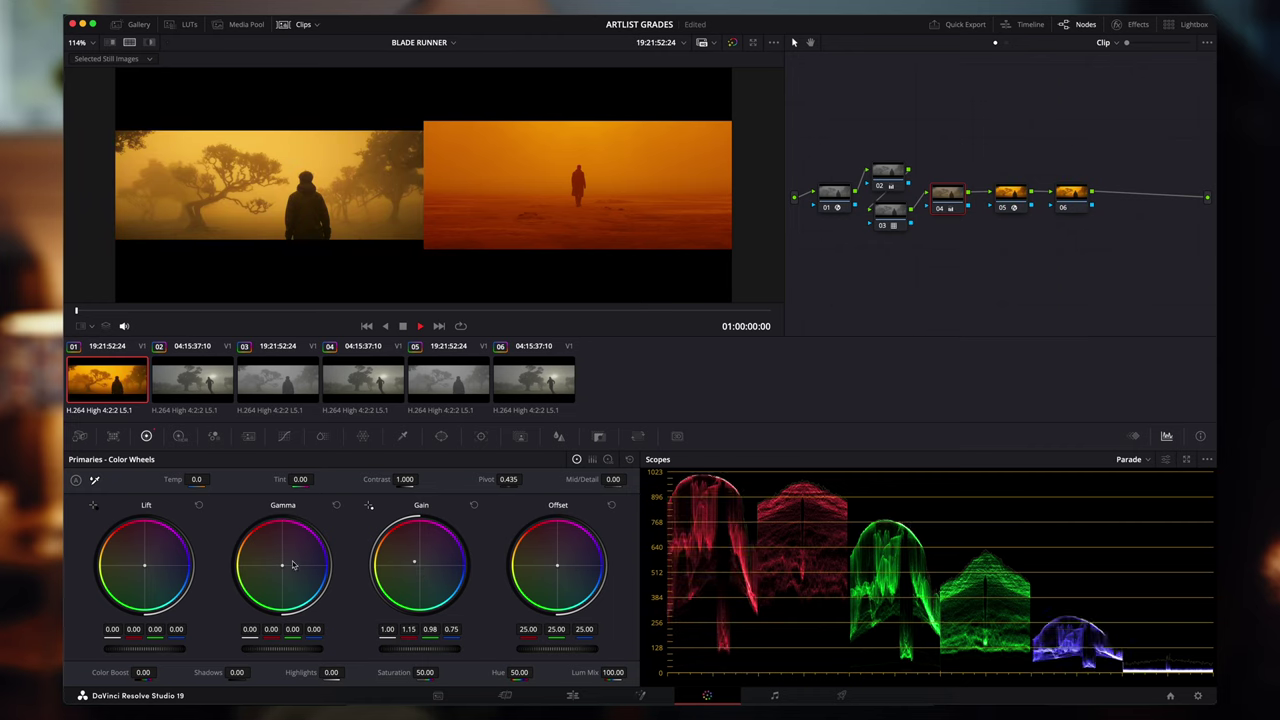
Review the adjustments on nodes 02 and 03 of the first foggy clip
left_click(889, 178)
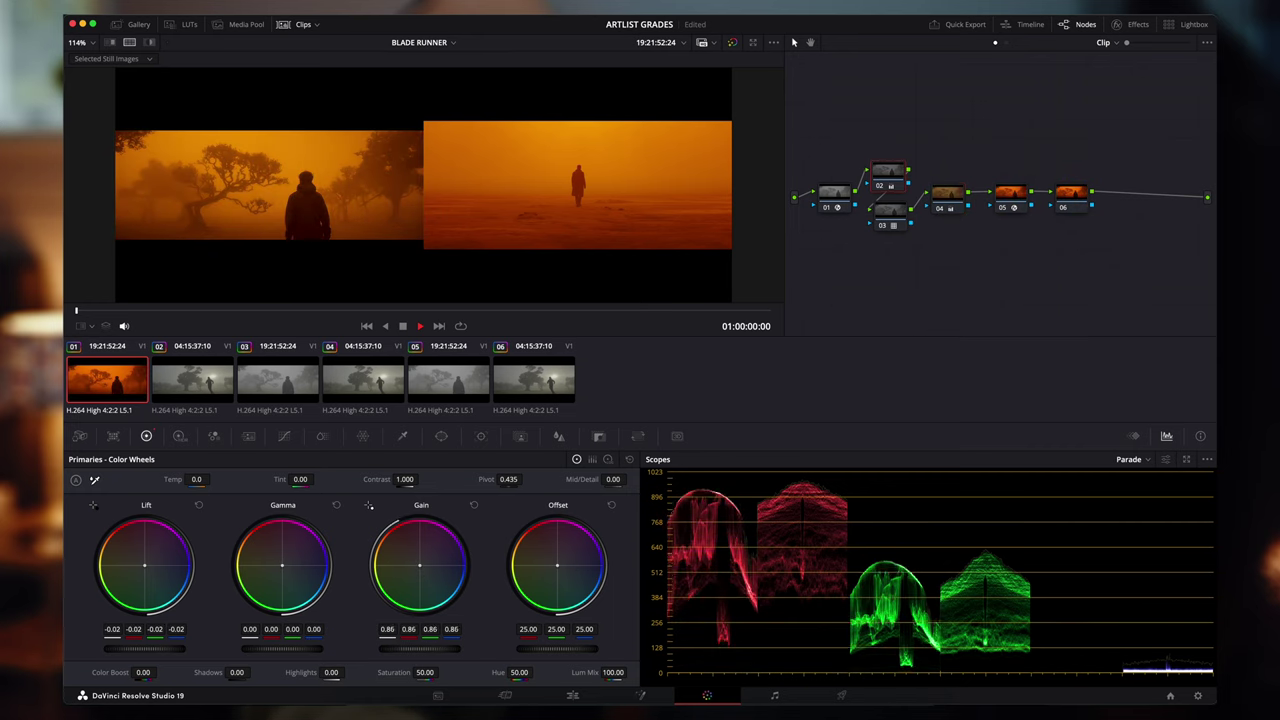
scroll(572, 278, "up", 2)
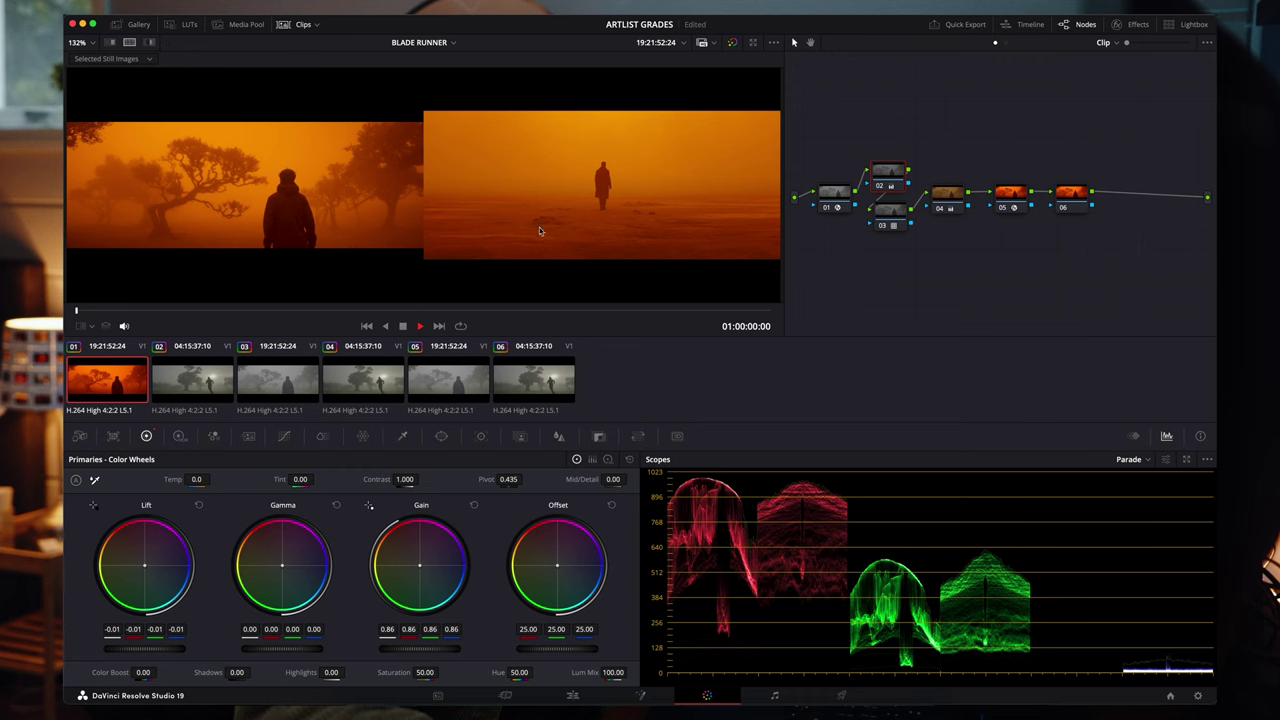
left_click(891, 212)
left_click(898, 173)
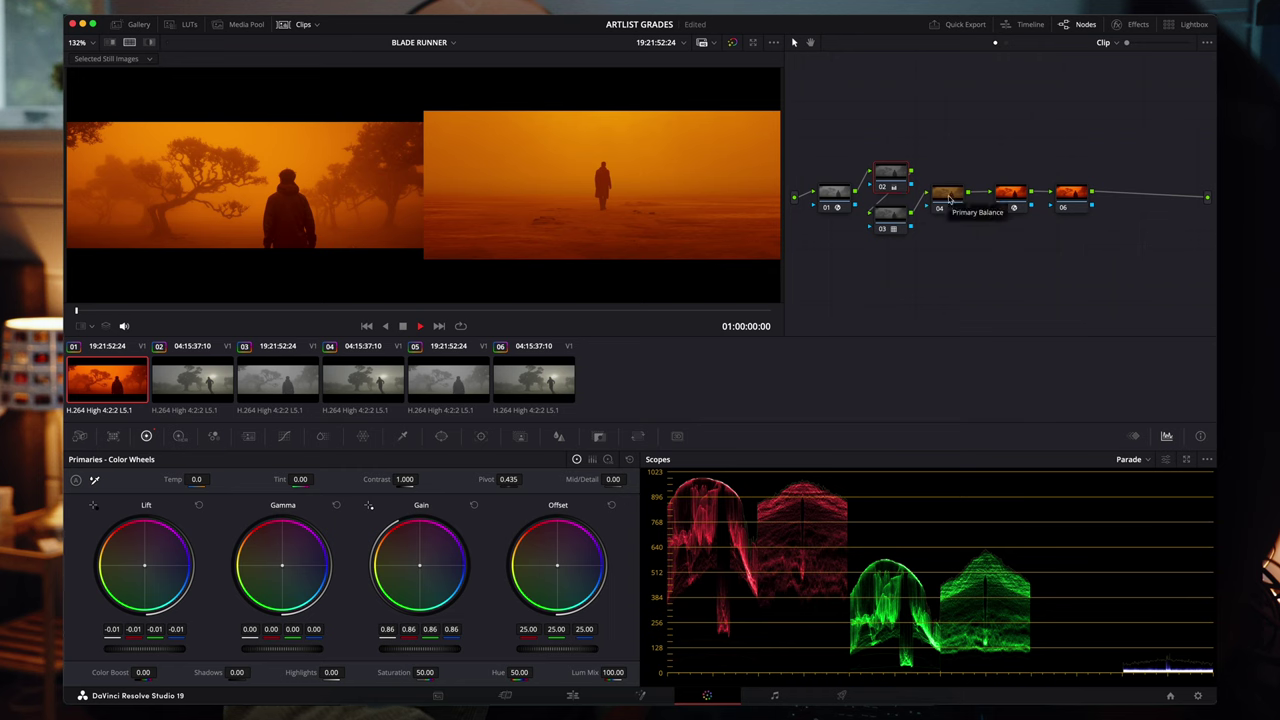
scroll(430, 170, "up", 8)
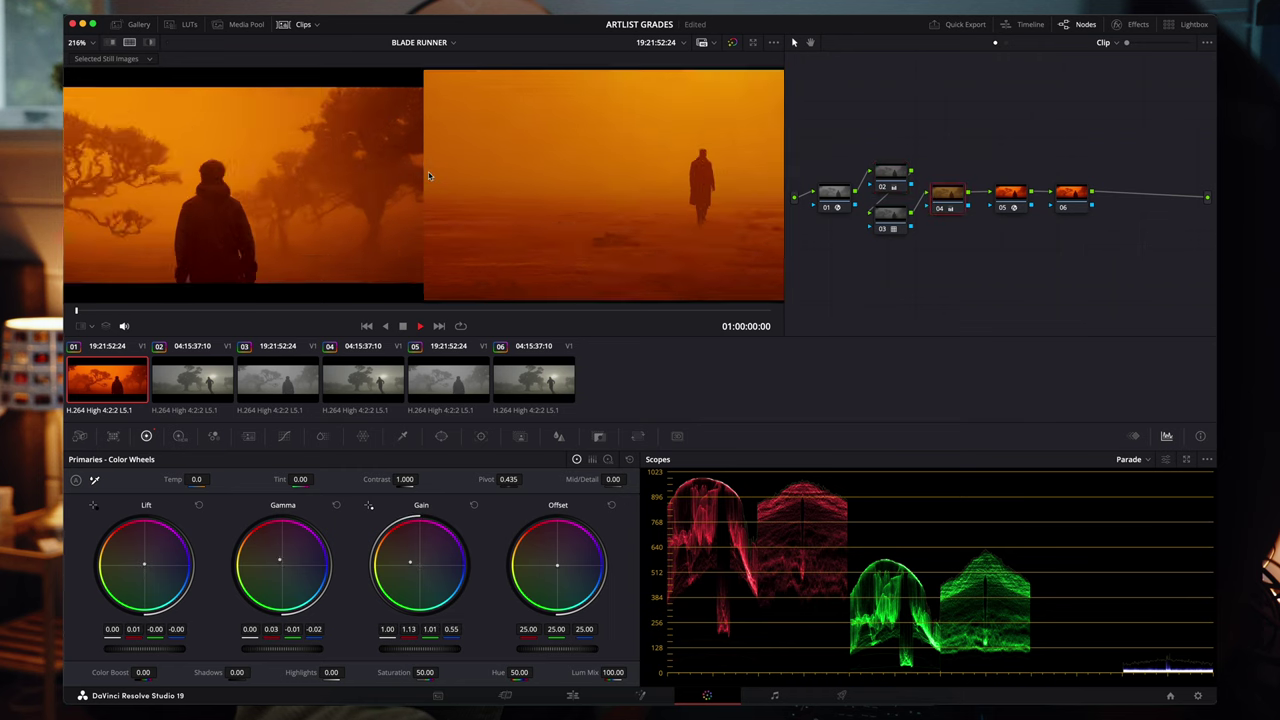
scroll(459, 203, "down", 8)
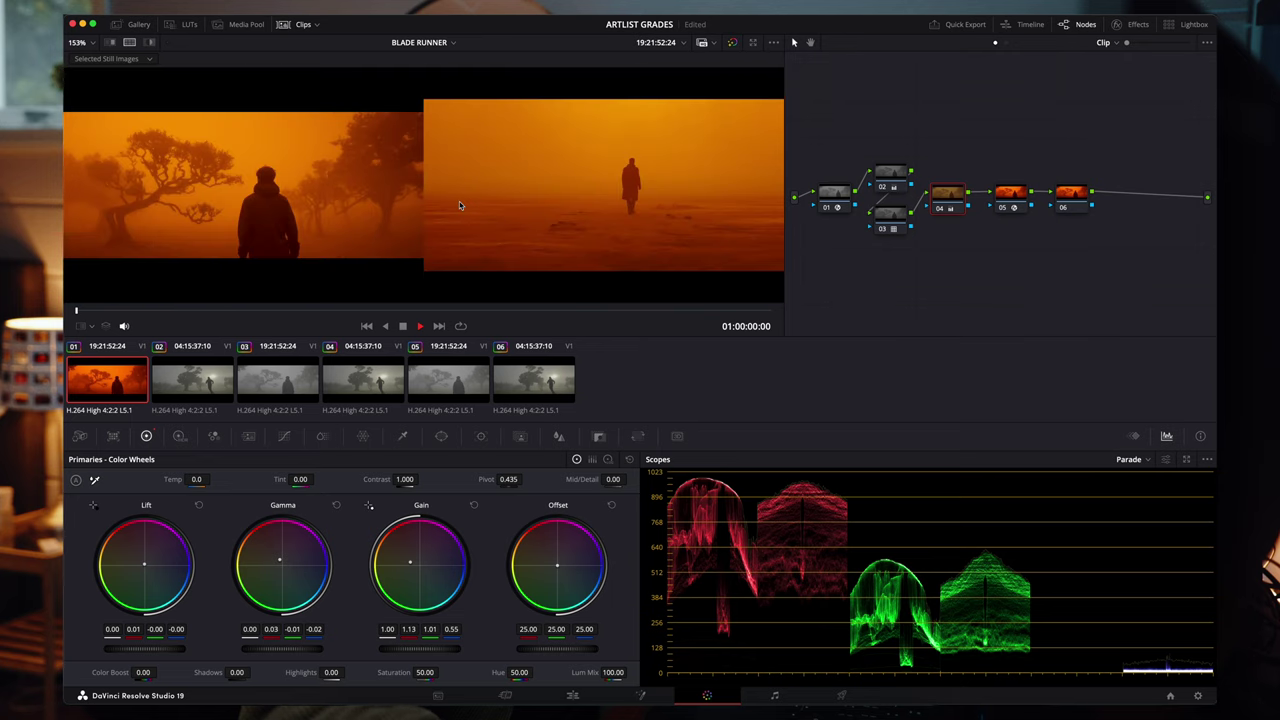
Copy clip 01's orange grade onto the second foggy clip and scrub through it
left_click(214, 371)
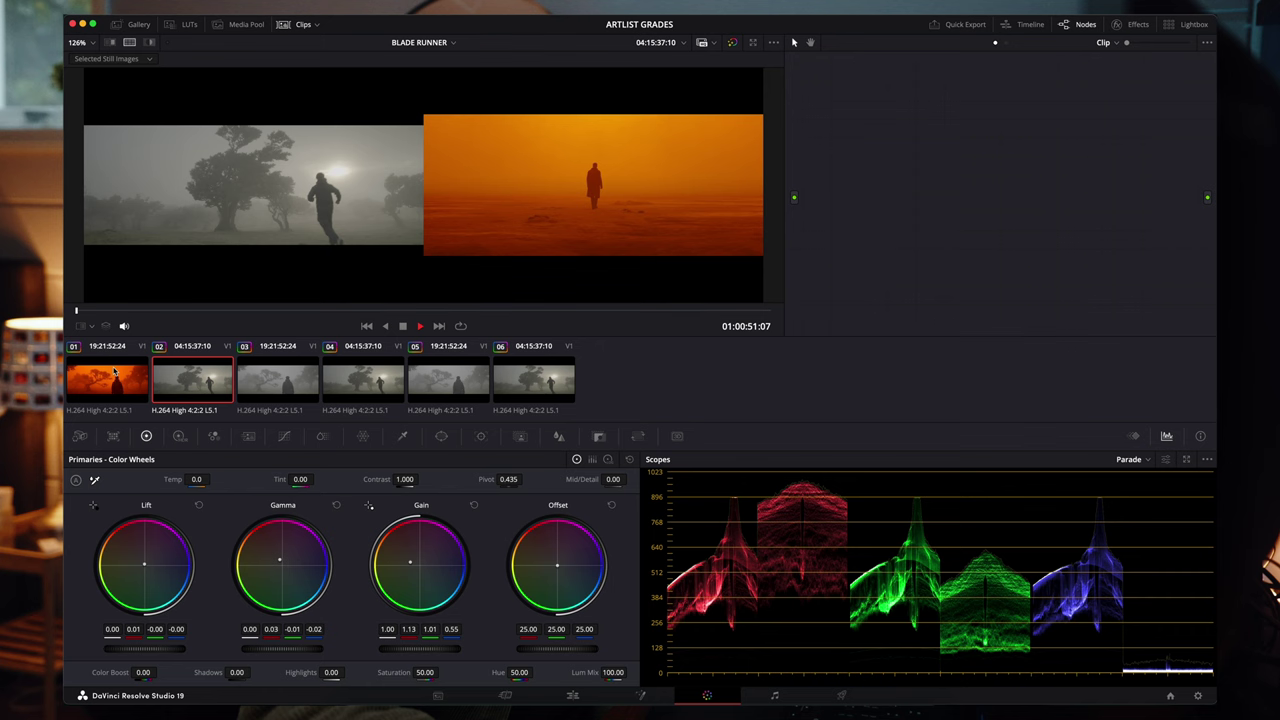
middle_click(114, 372)
left_click_drag(130, 313, 256, 311)
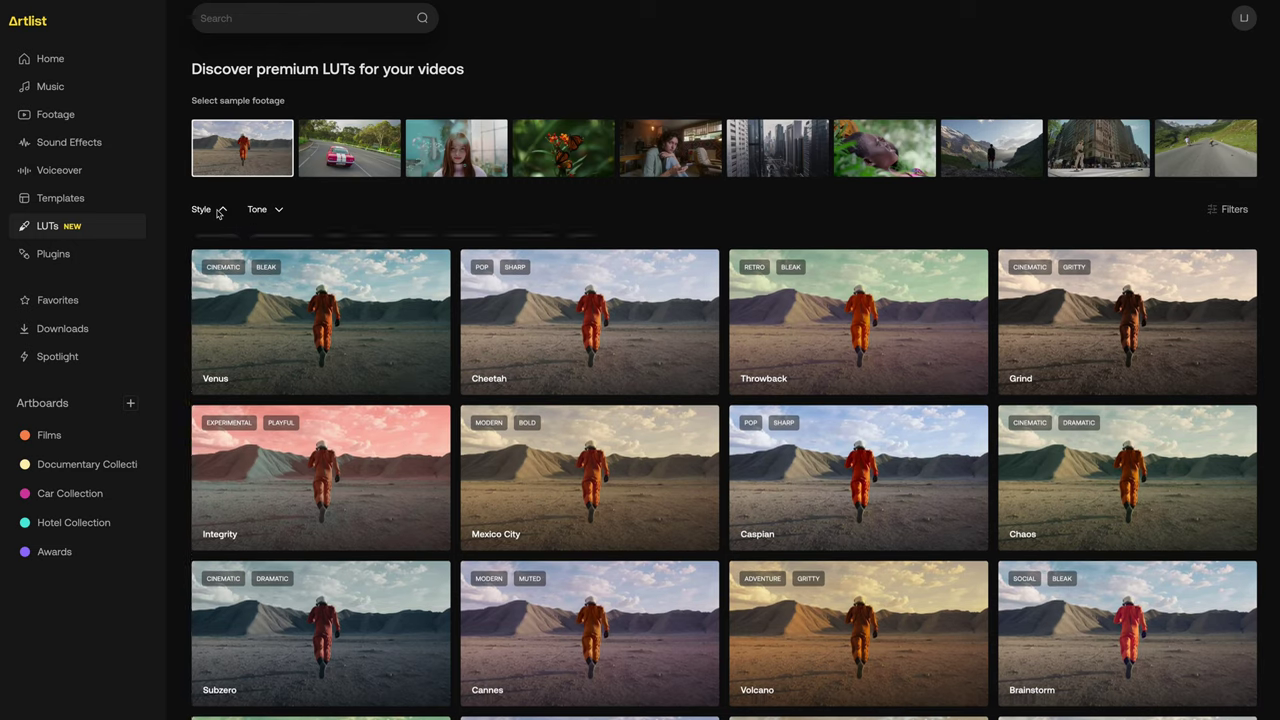
Filter Artlist LUTs to the Monochromatic style and preview the Piano LUT
left_click(217, 210)
left_click(293, 244)
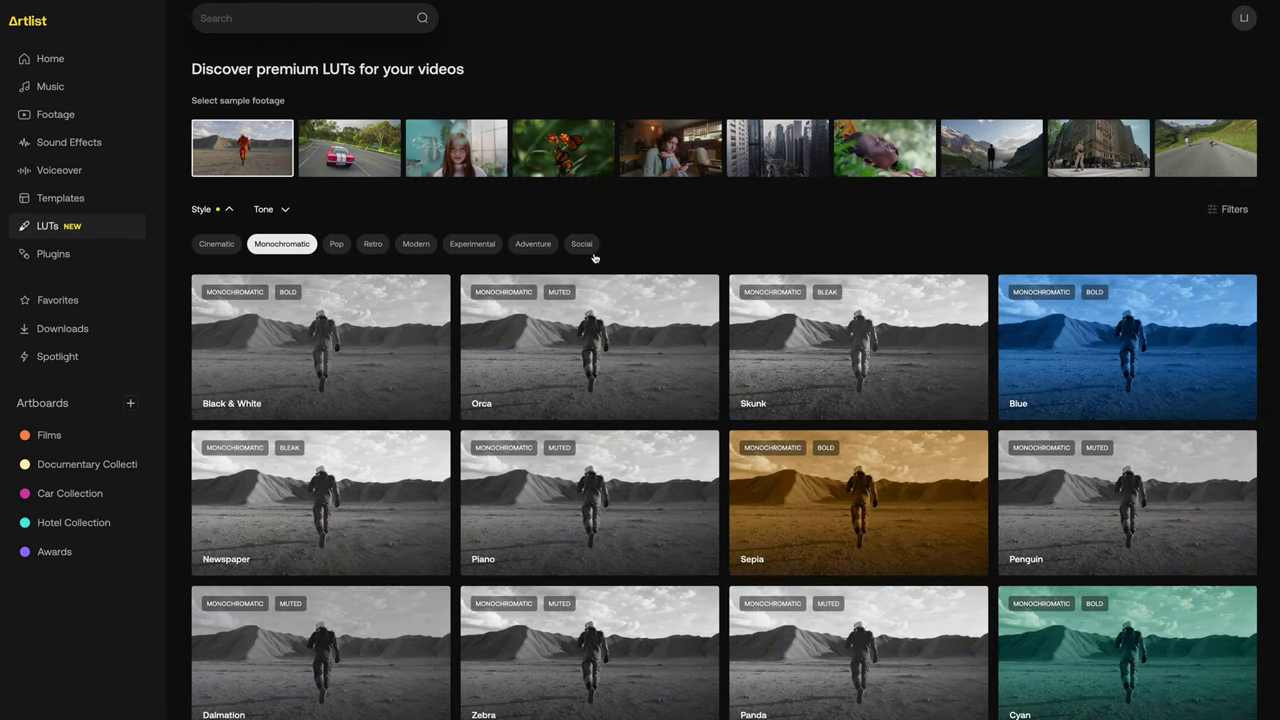
scroll(537, 254, "down", 3)
left_click(621, 488)
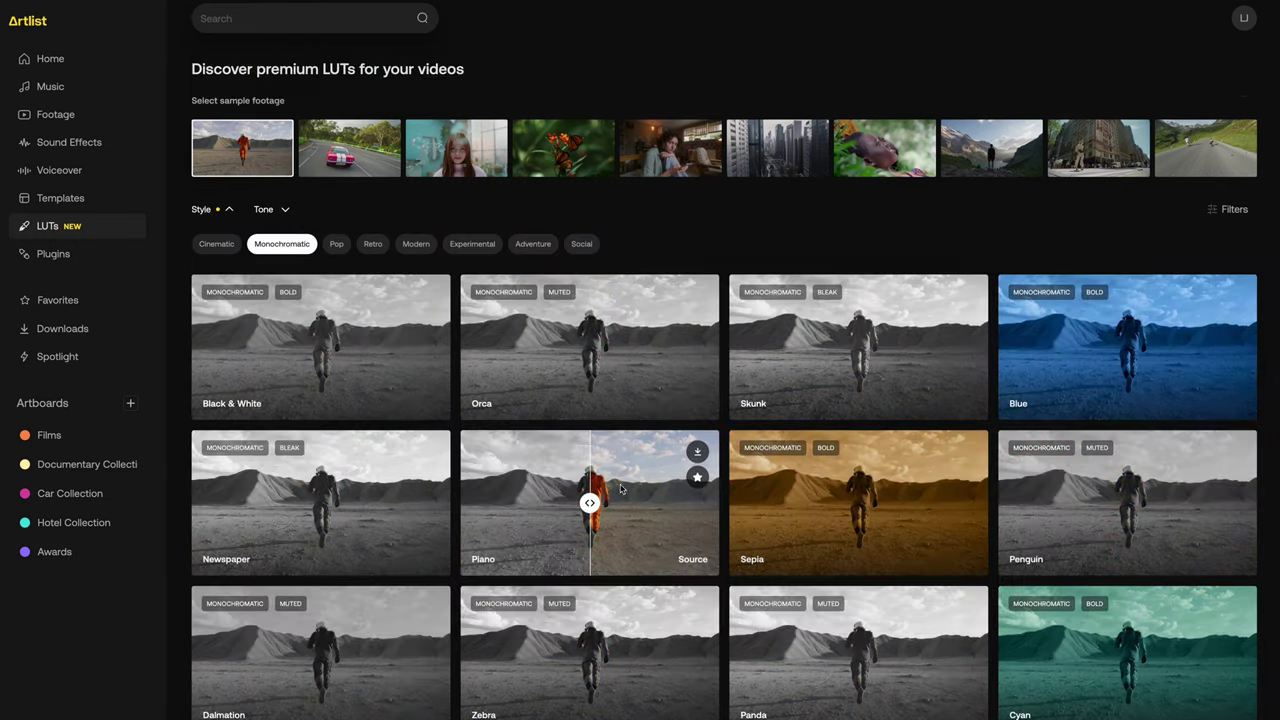